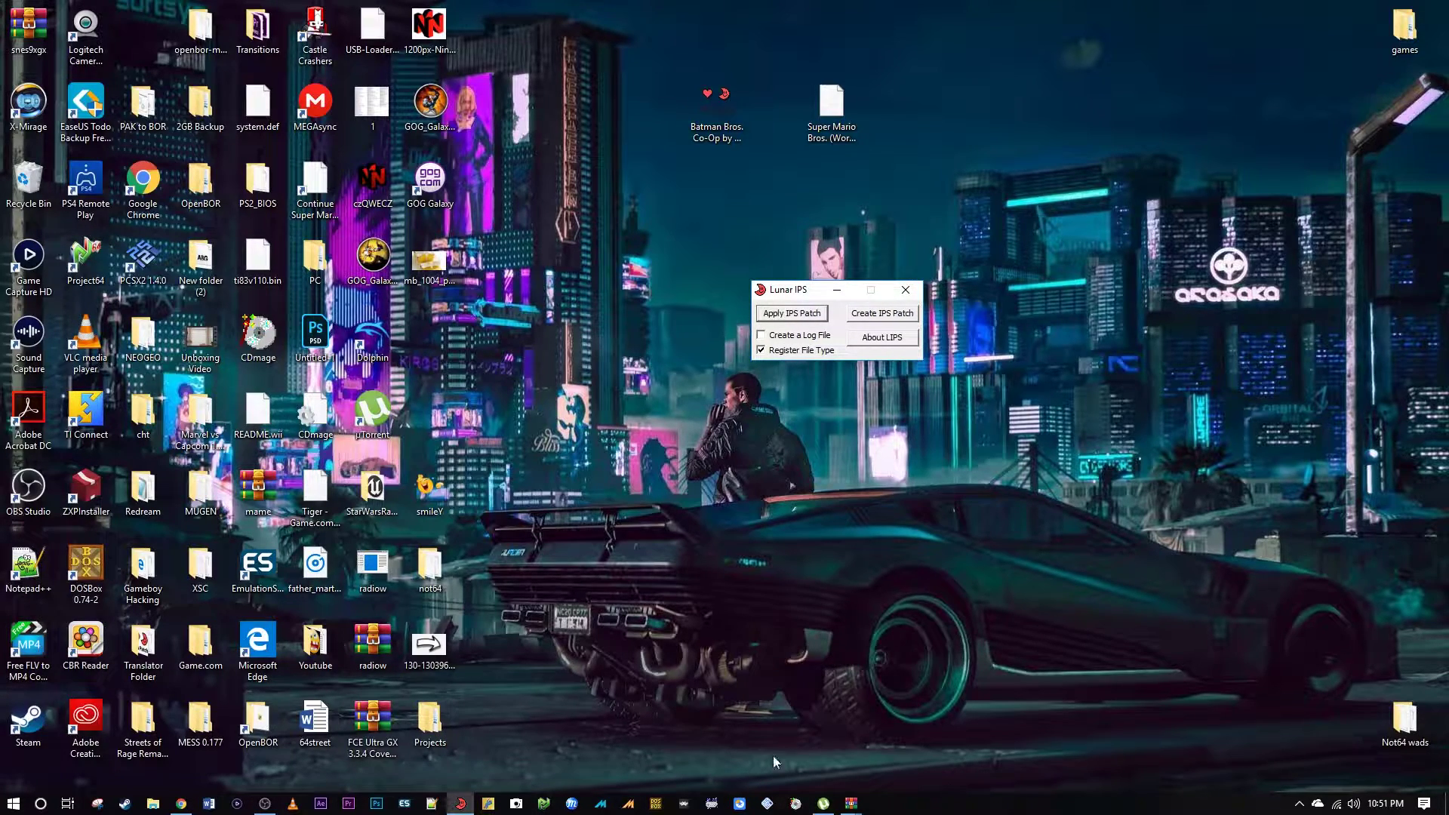
- Open ROMhacking.net's ROM hacks database and look over its game, platform and genre filters
left_click(193, 804)
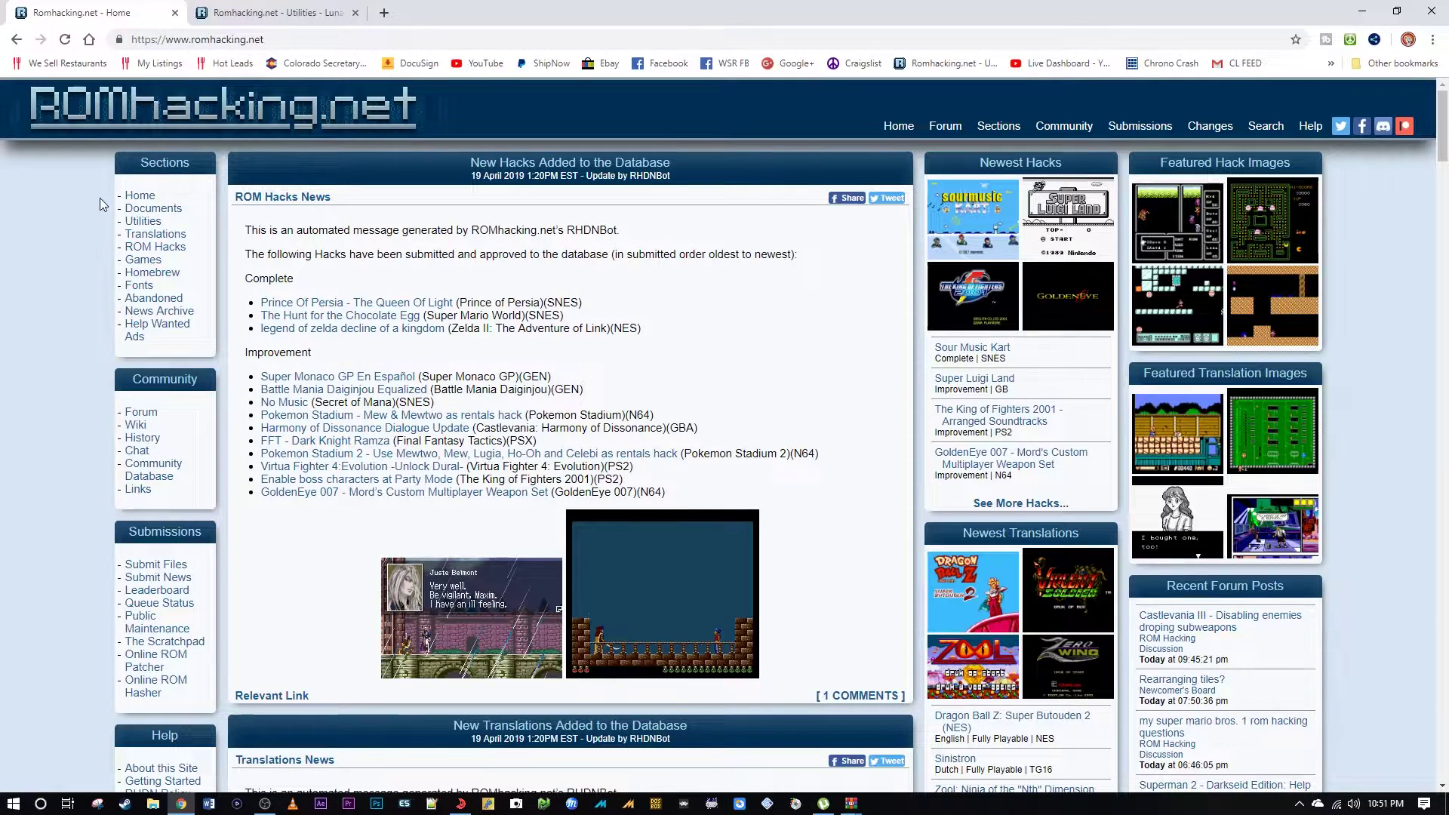
left_click(159, 250)
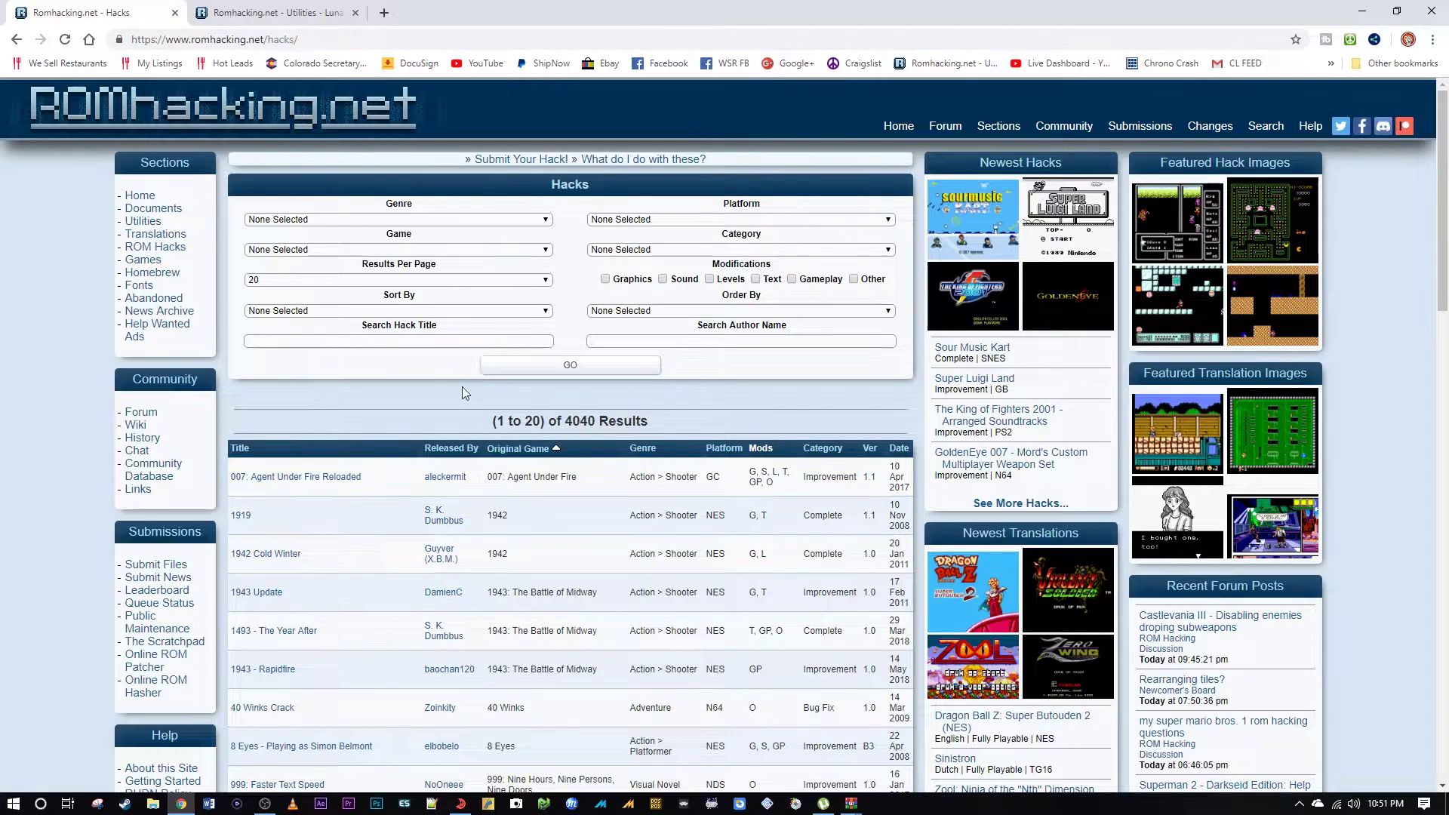
left_click(514, 250)
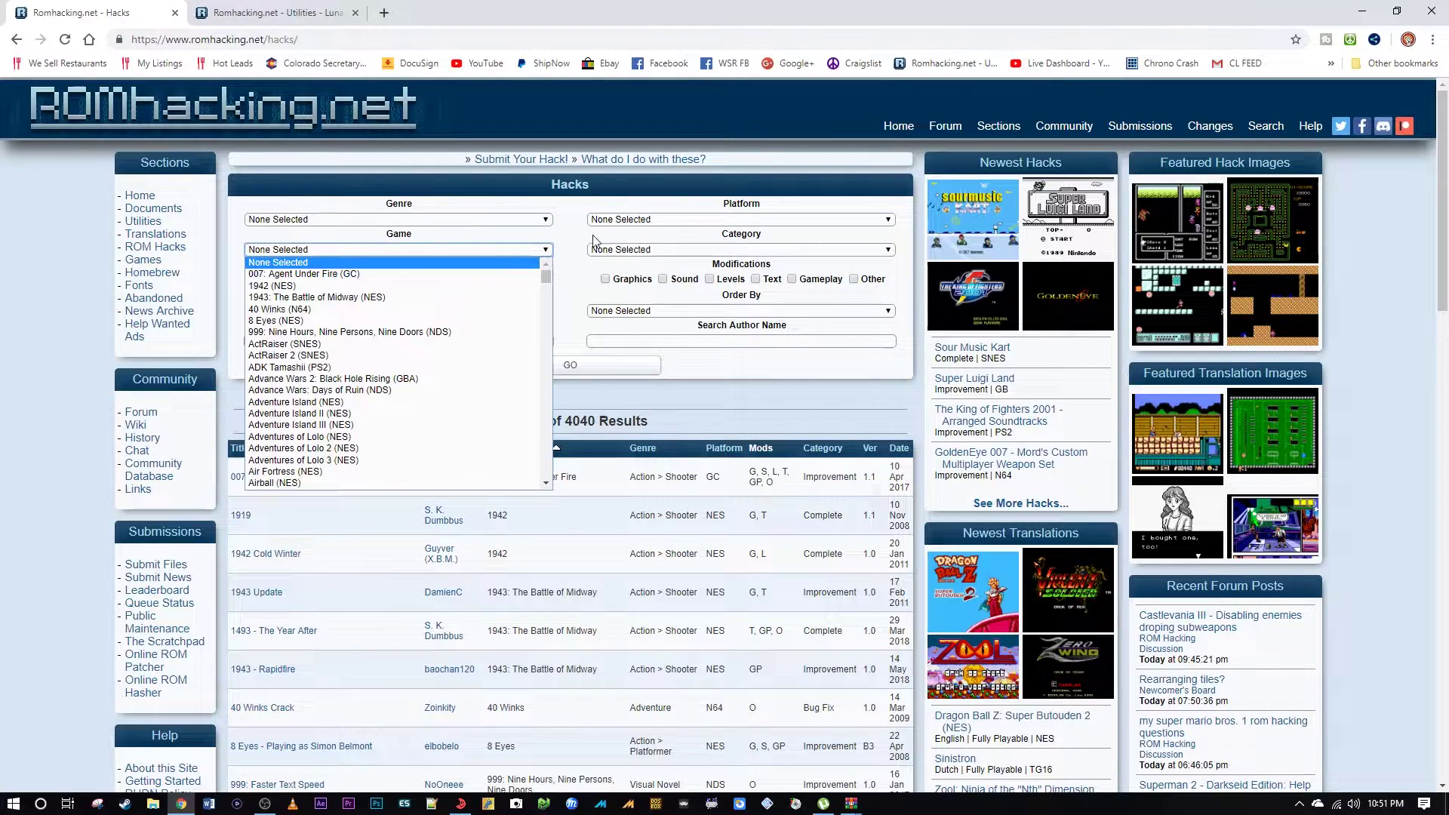
left_click(726, 219)
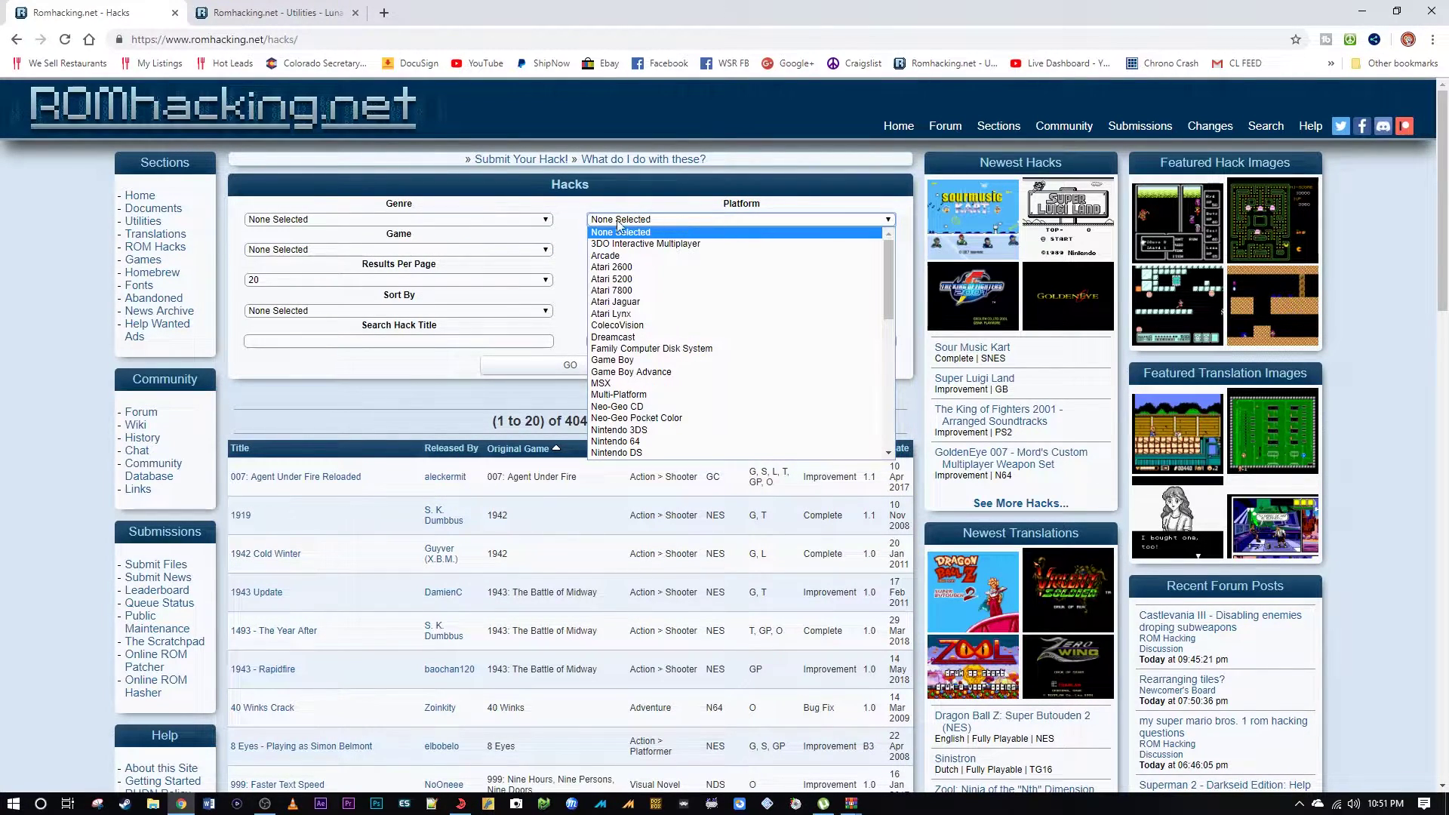
left_click(500, 223)
left_click(604, 197)
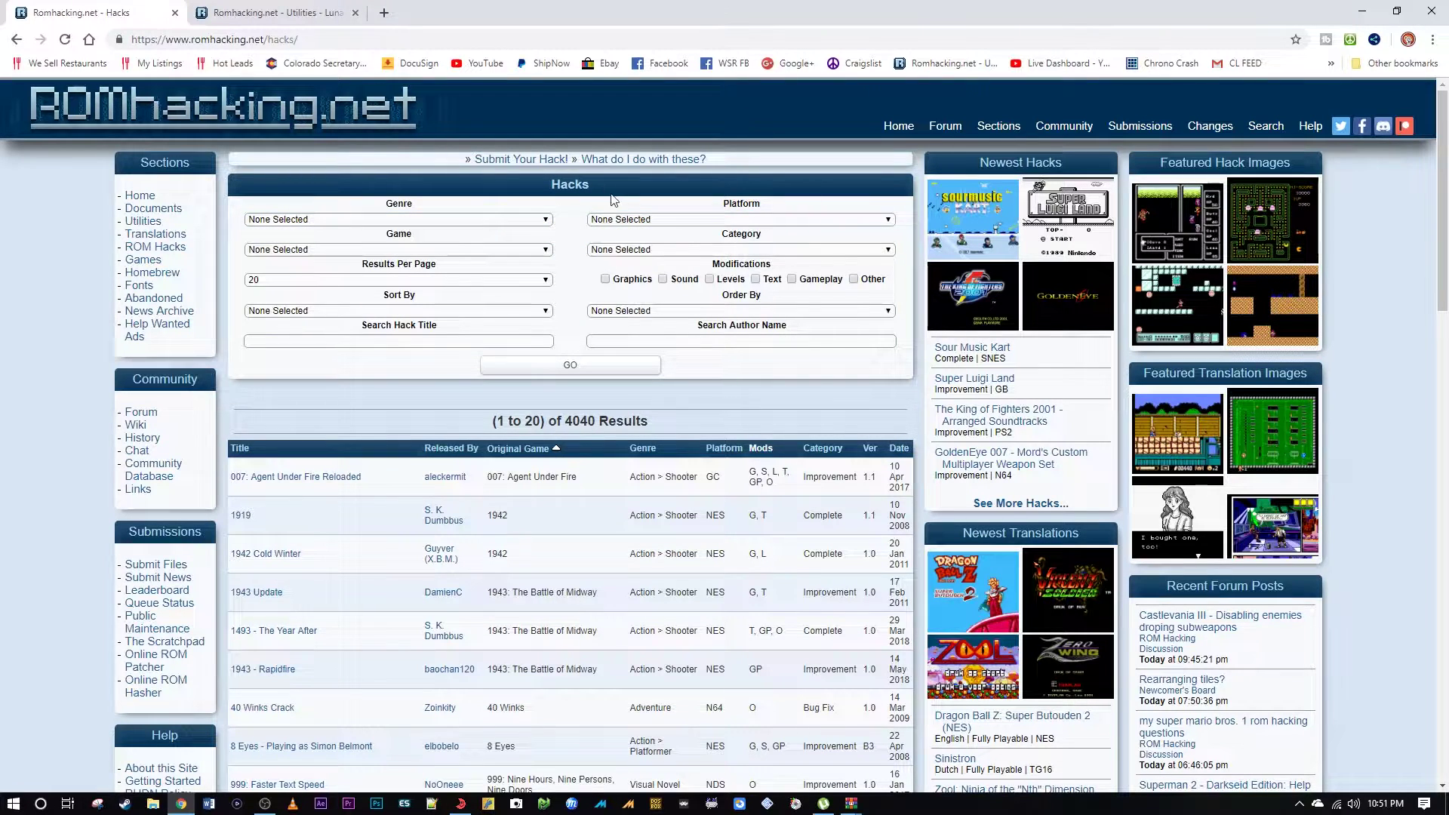
- Check the hack category options, then open the Translations listing
left_click(722, 253)
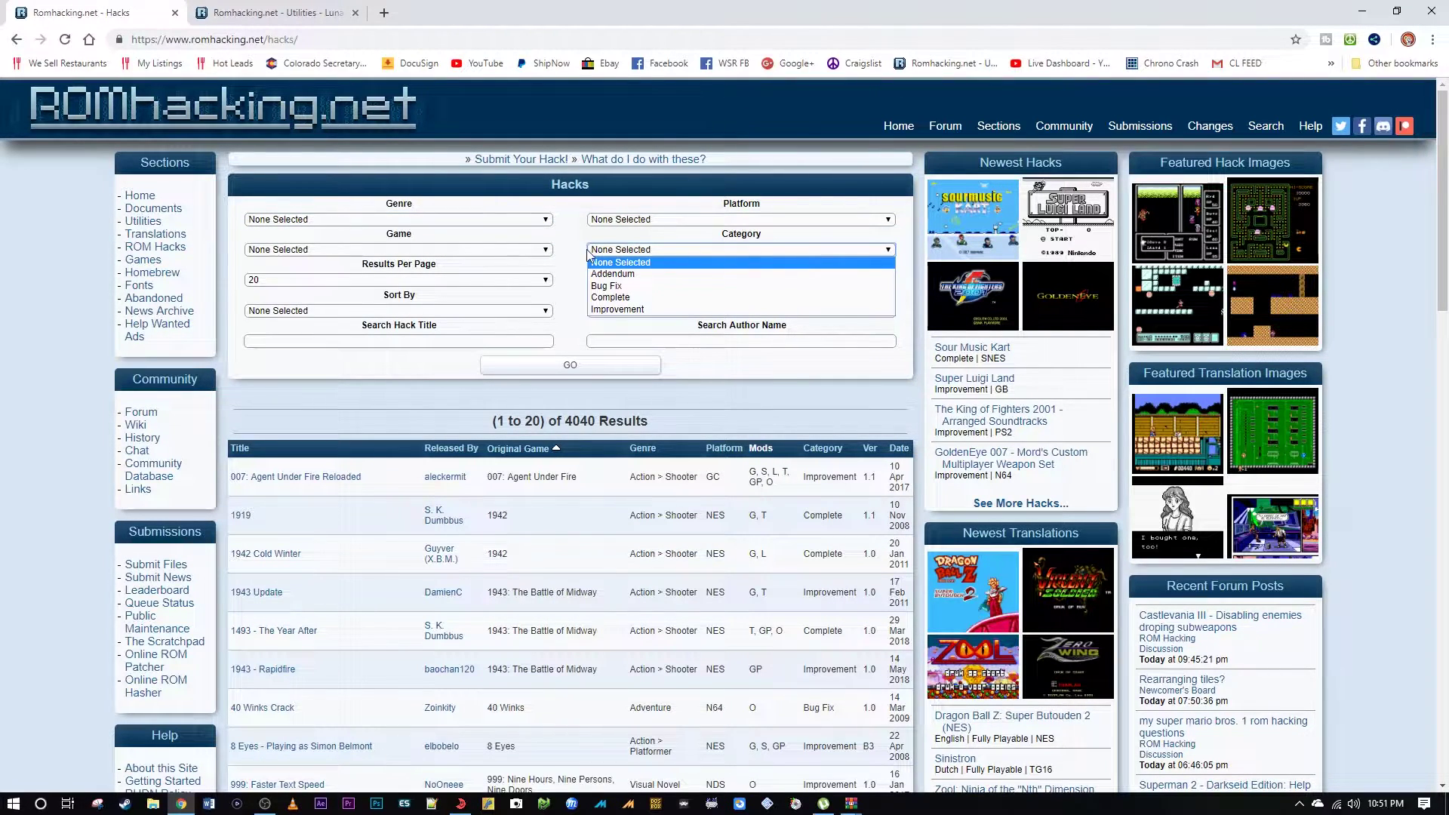
left_click(521, 207)
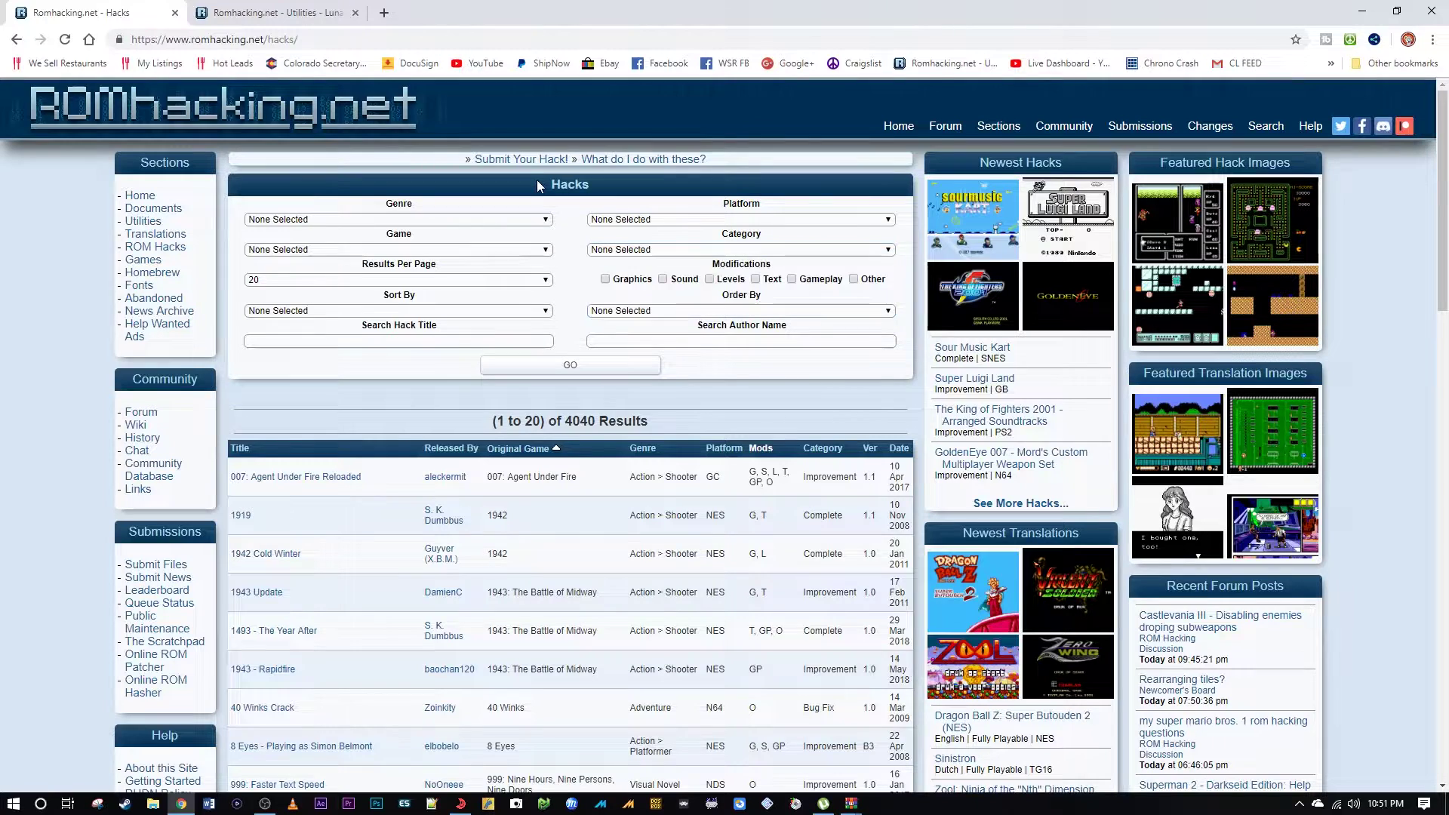
left_click(146, 237)
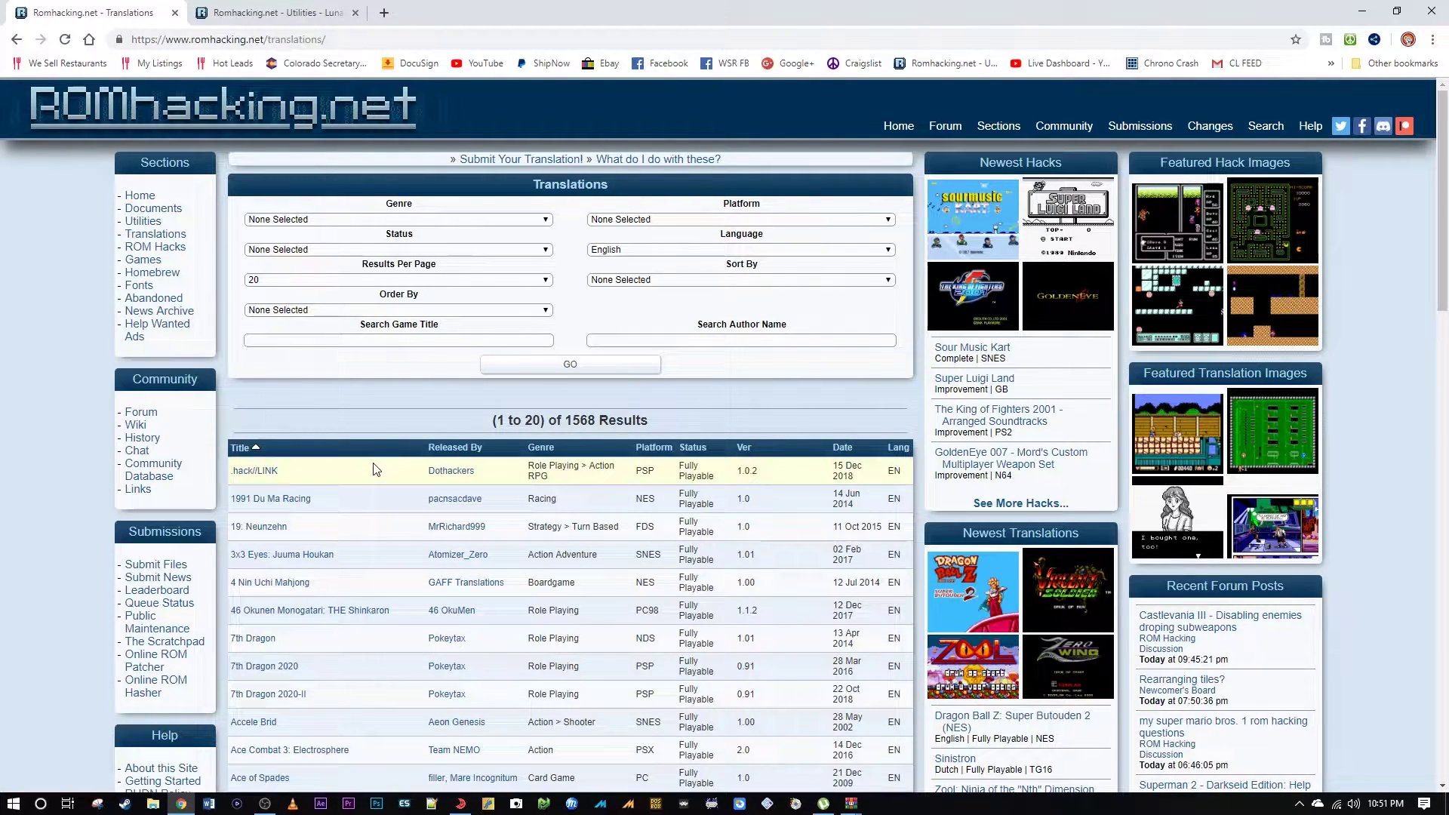
- Filter translations to the Super Nintendo platform and scroll through the 328 results
scroll(374, 469, "down", 8)
scroll(375, 465, "up", 4)
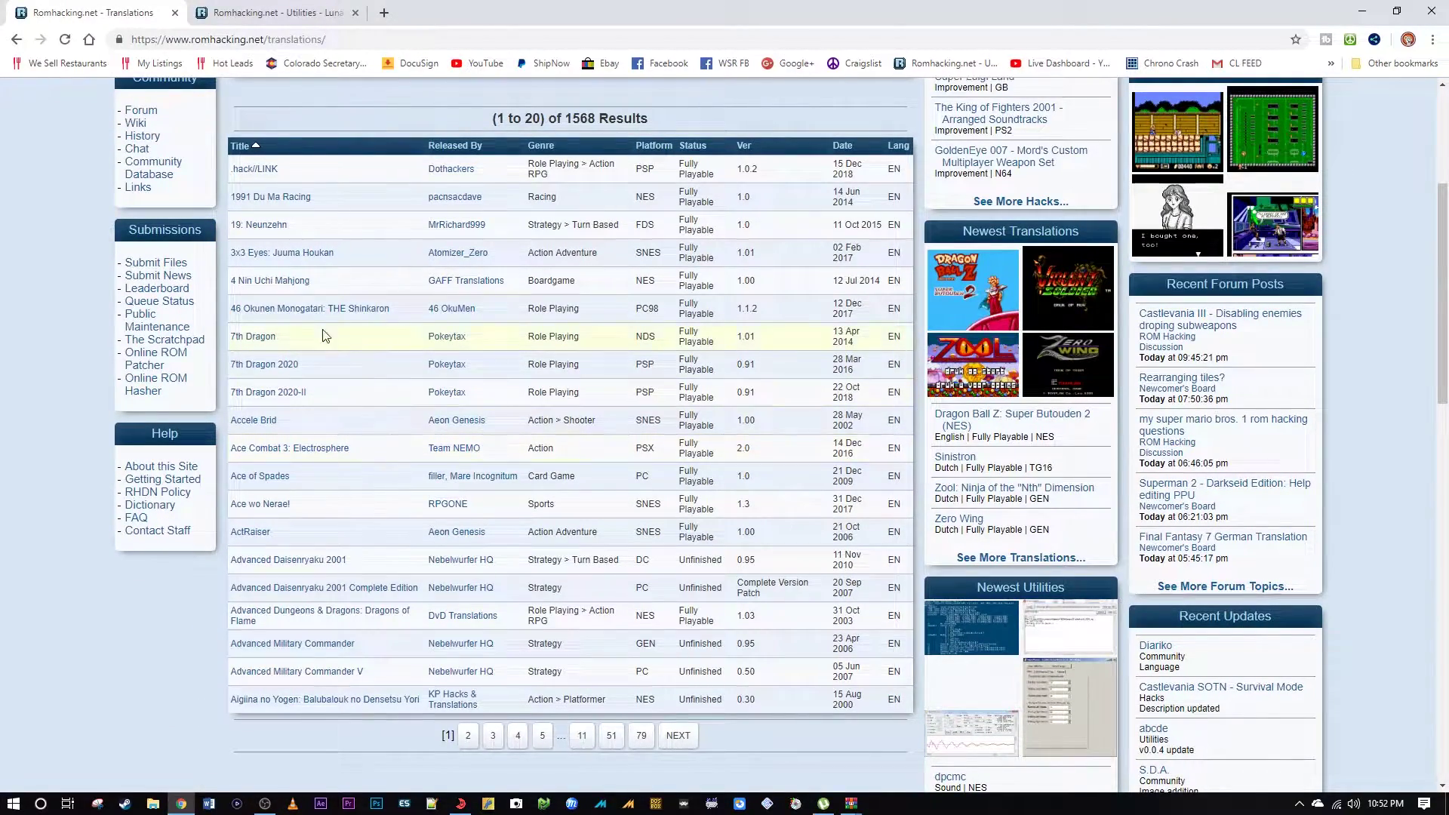
scroll(479, 214, "up", 3)
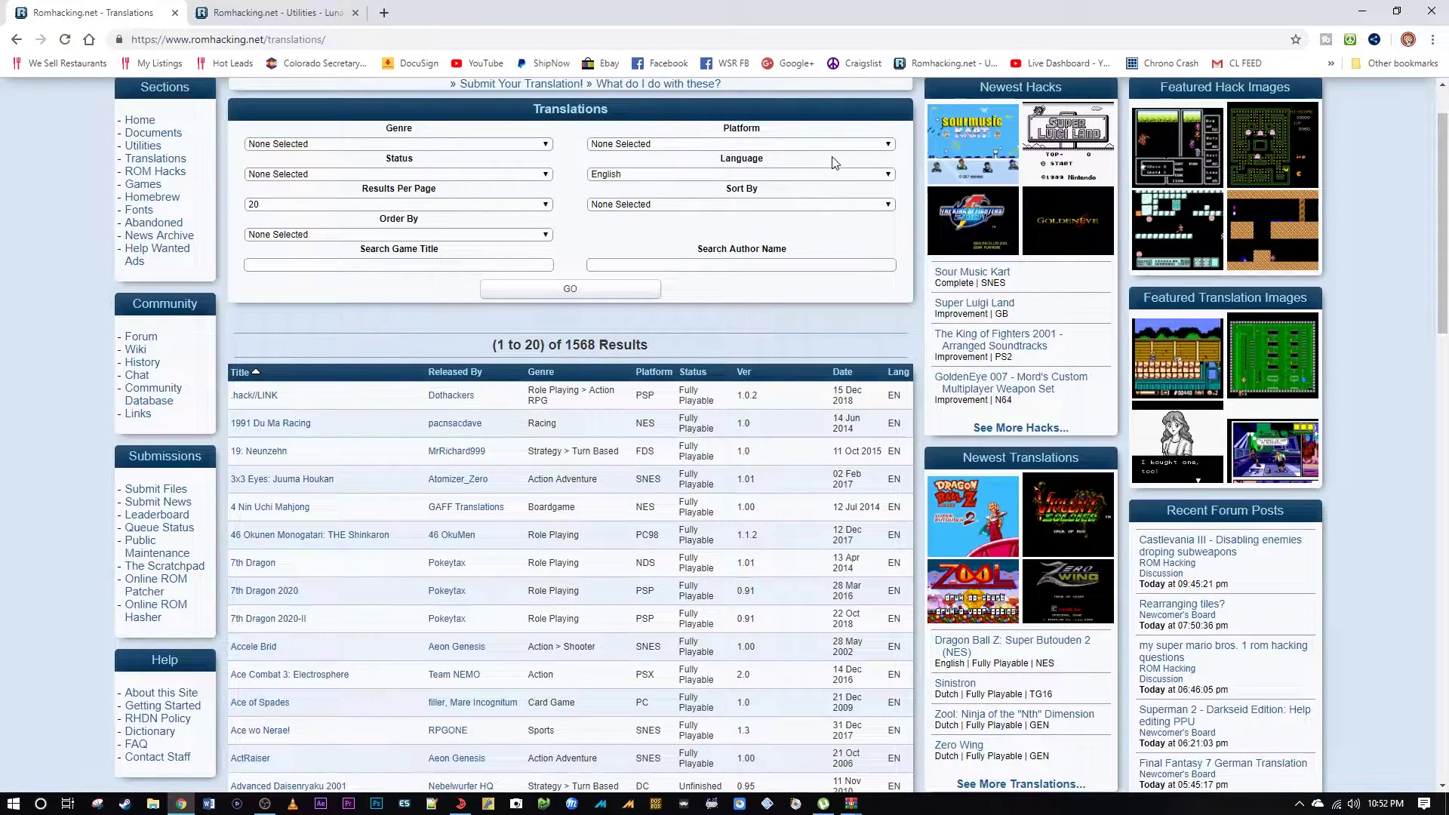
left_click(889, 146)
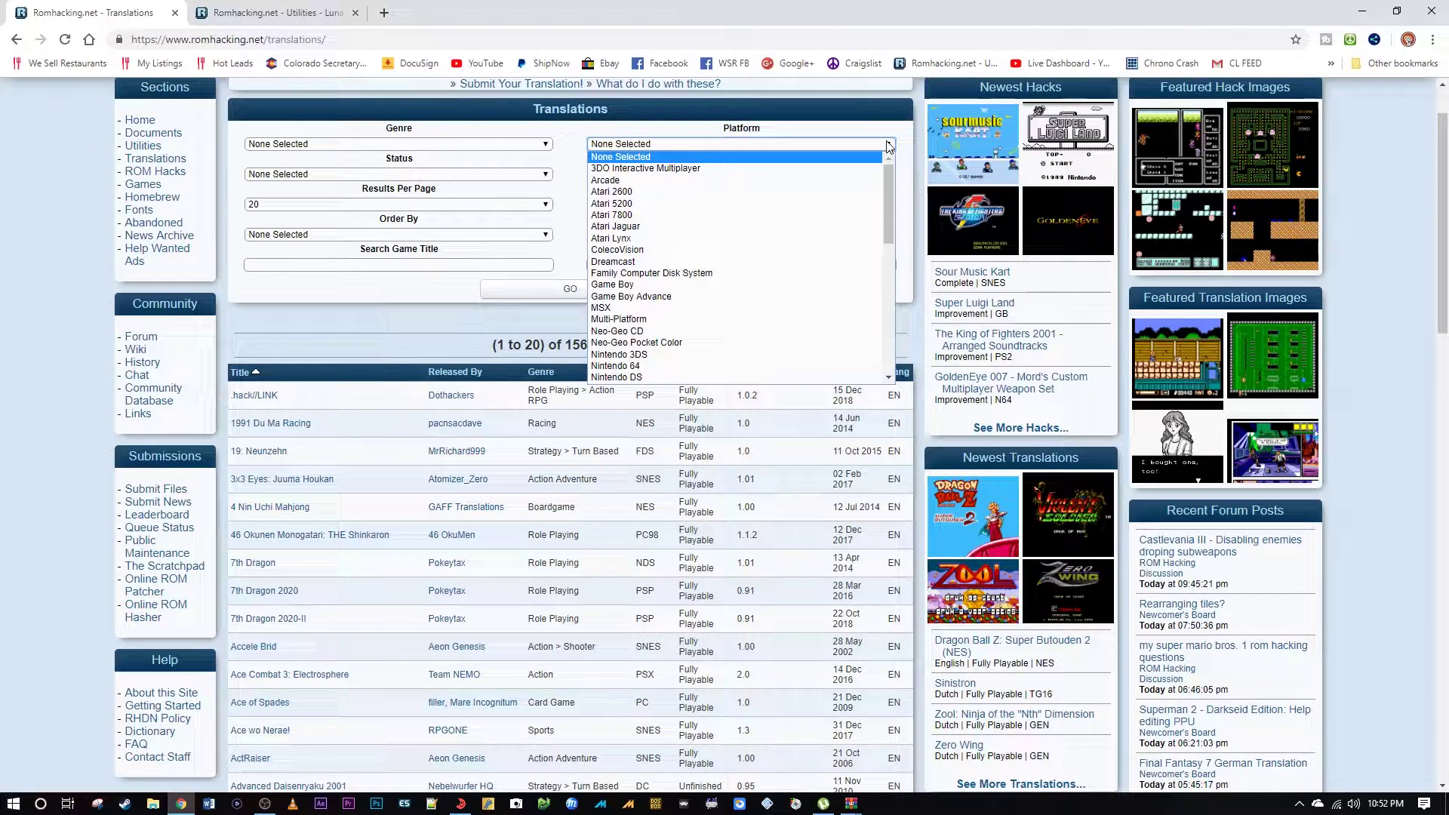
scroll(755, 270, "down", 10)
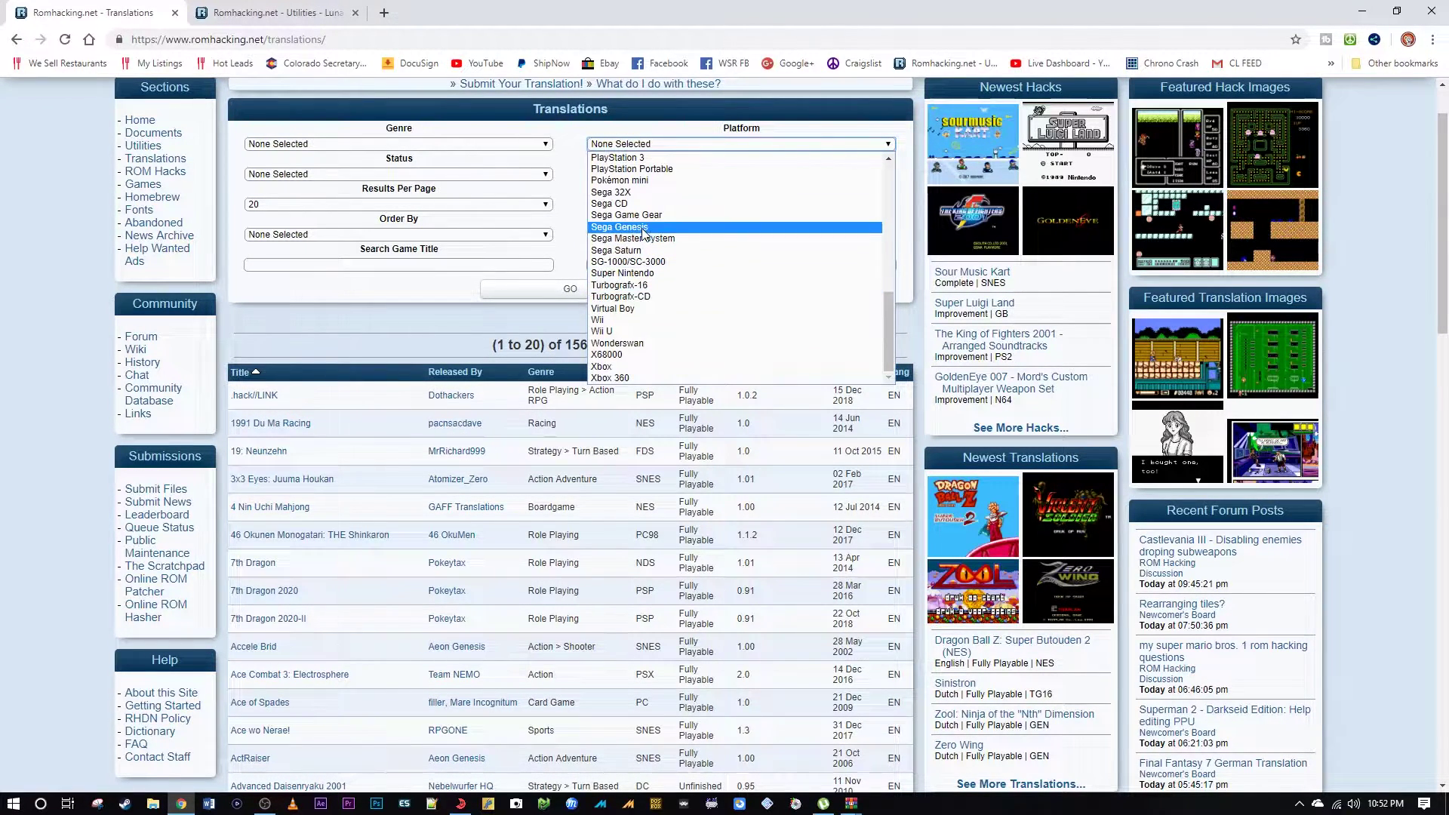
left_click(630, 273)
left_click(570, 290)
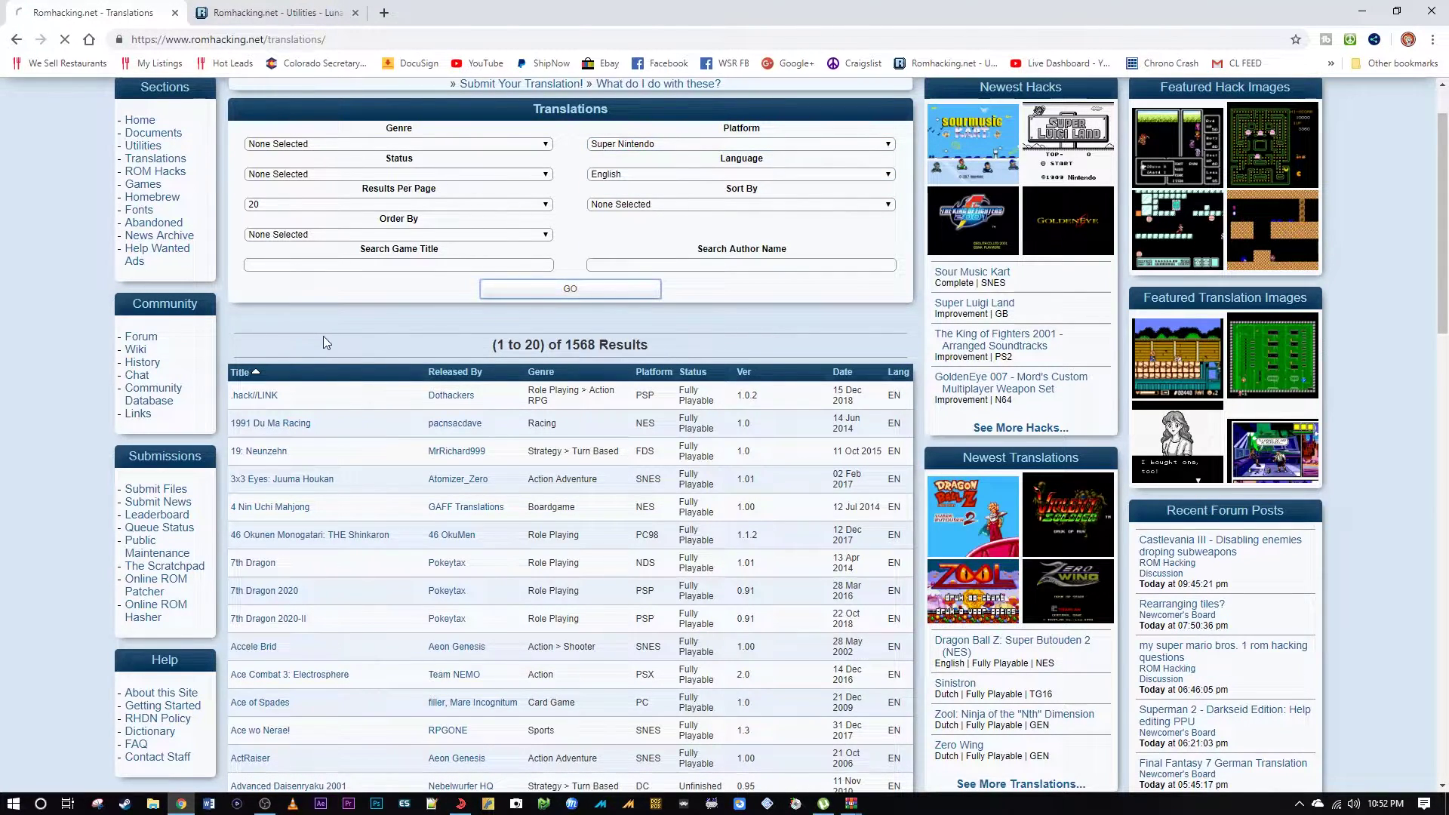
scroll(2, 347, "down", 4)
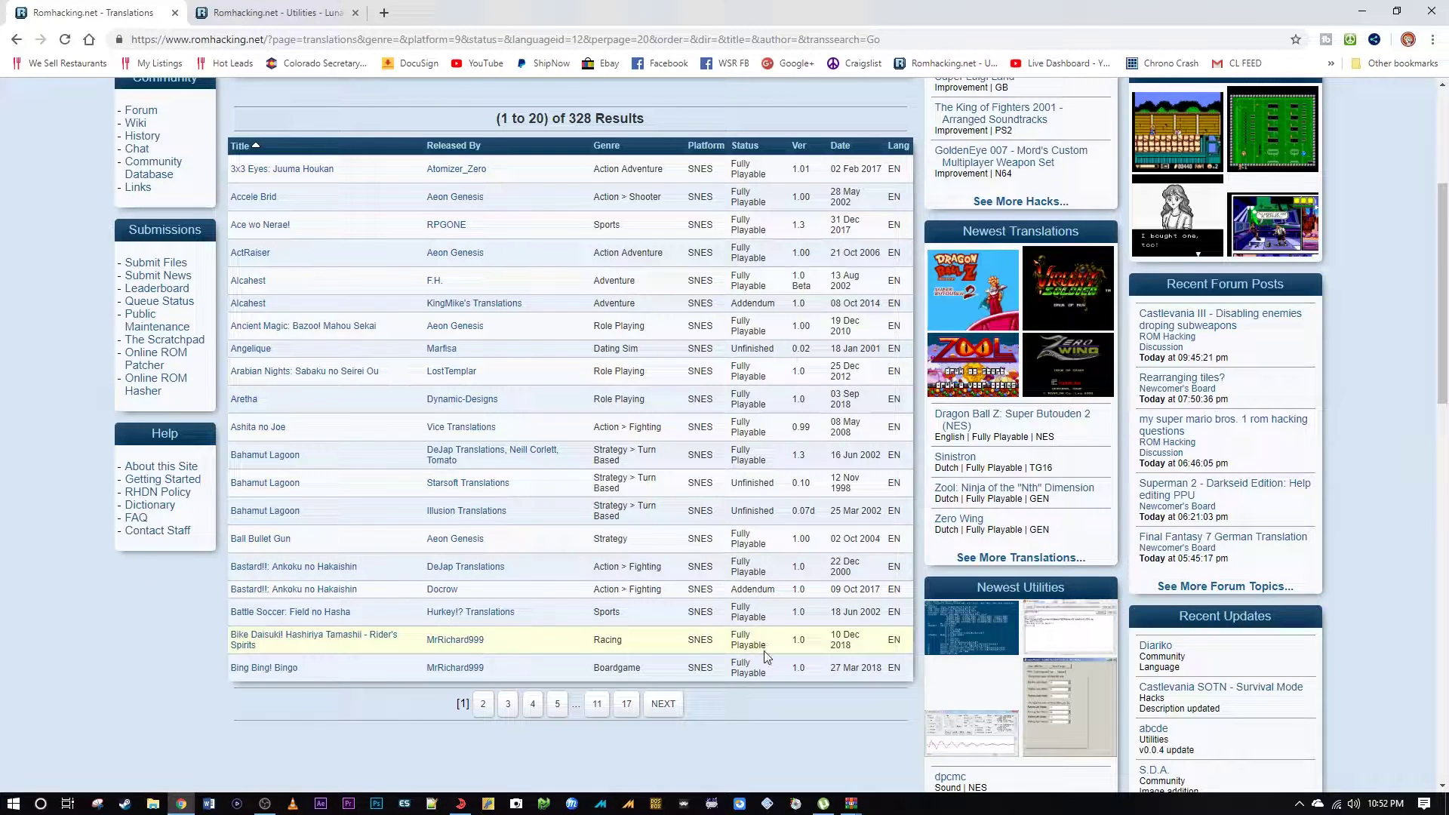
scroll(20, 271, "up", 4)
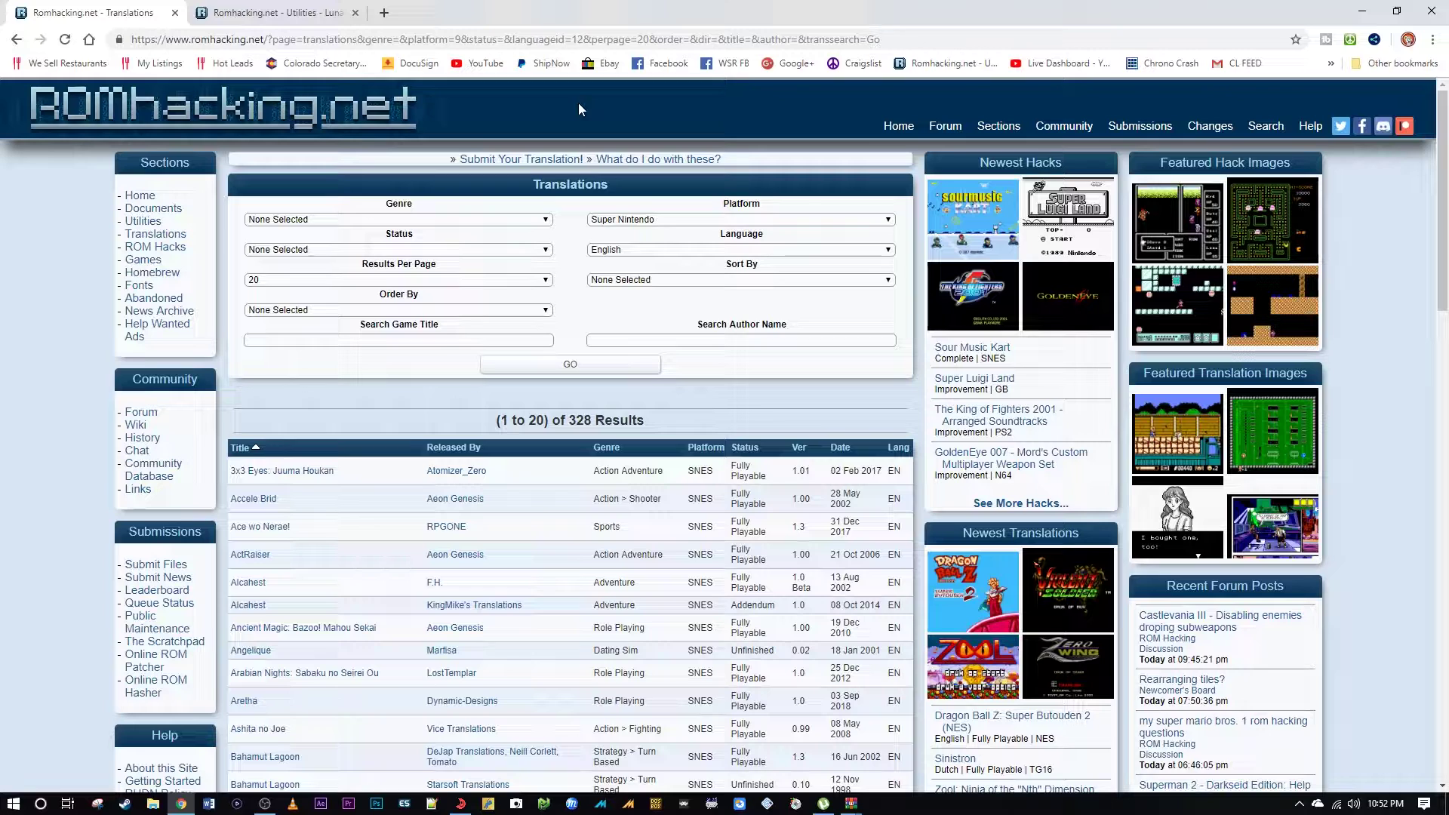
- View the Lunar IPS utility page and its web address, then minimize the browser
left_click(298, 13)
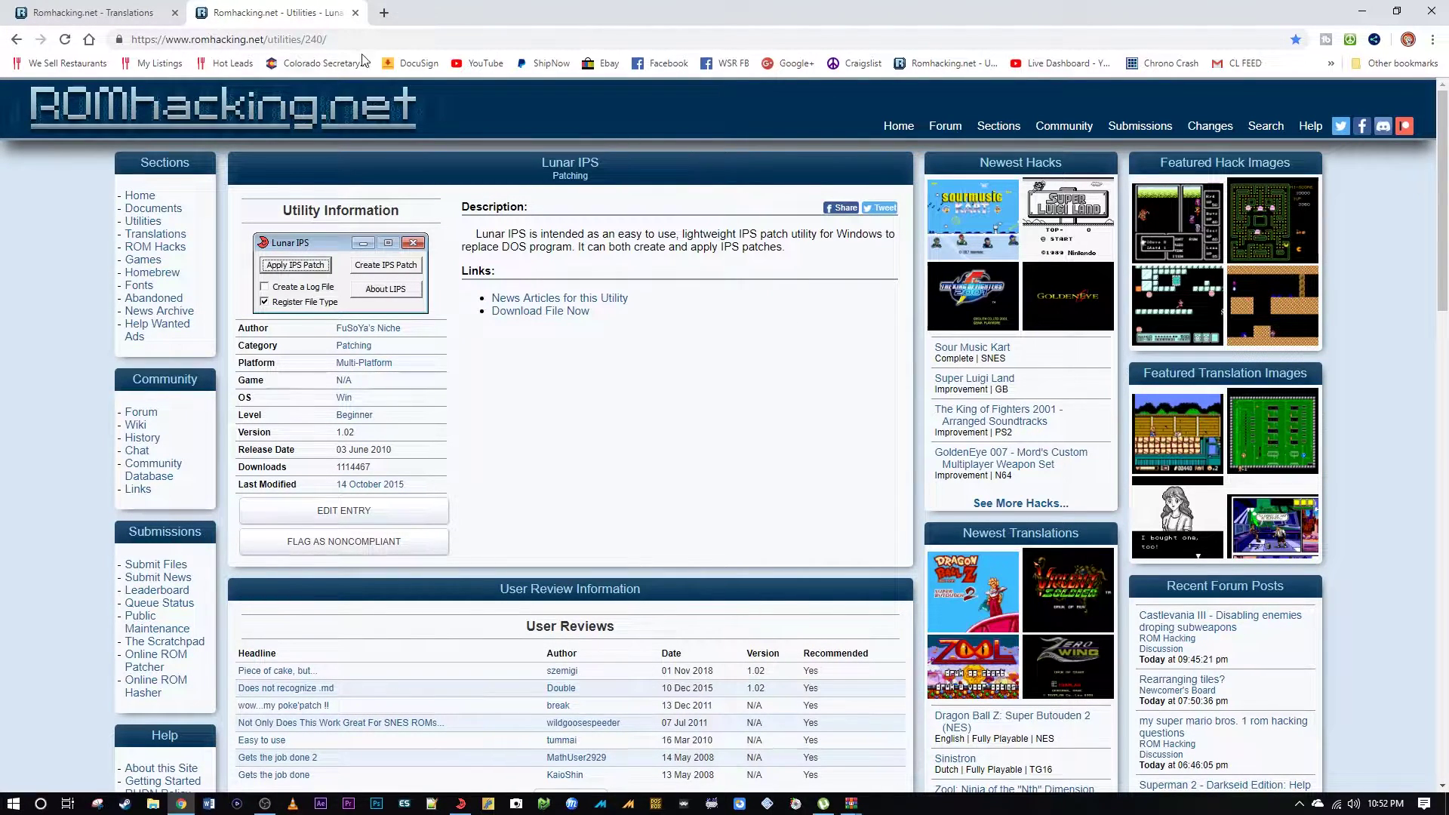
left_click(101, 31)
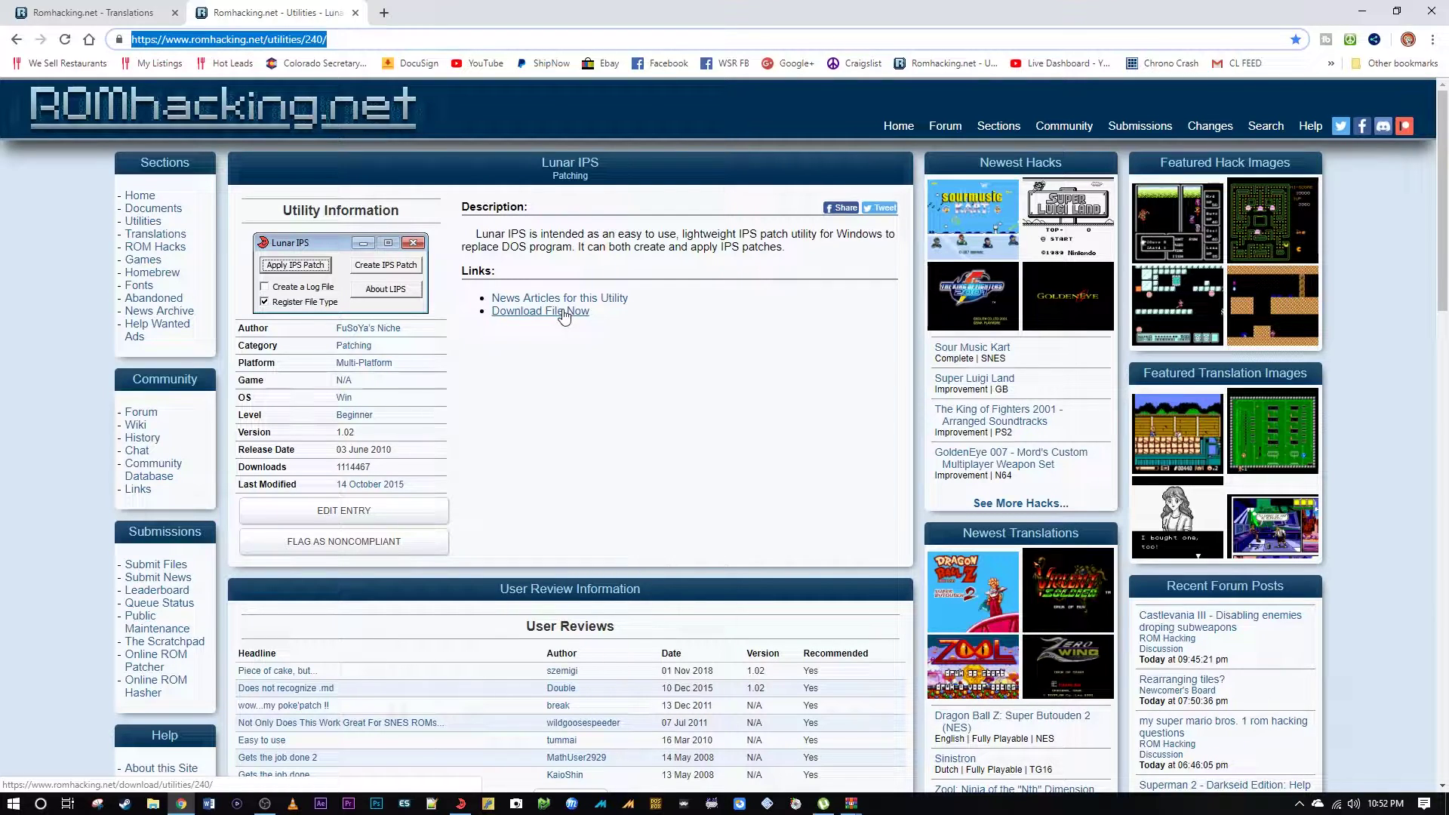
left_click(1363, 14)
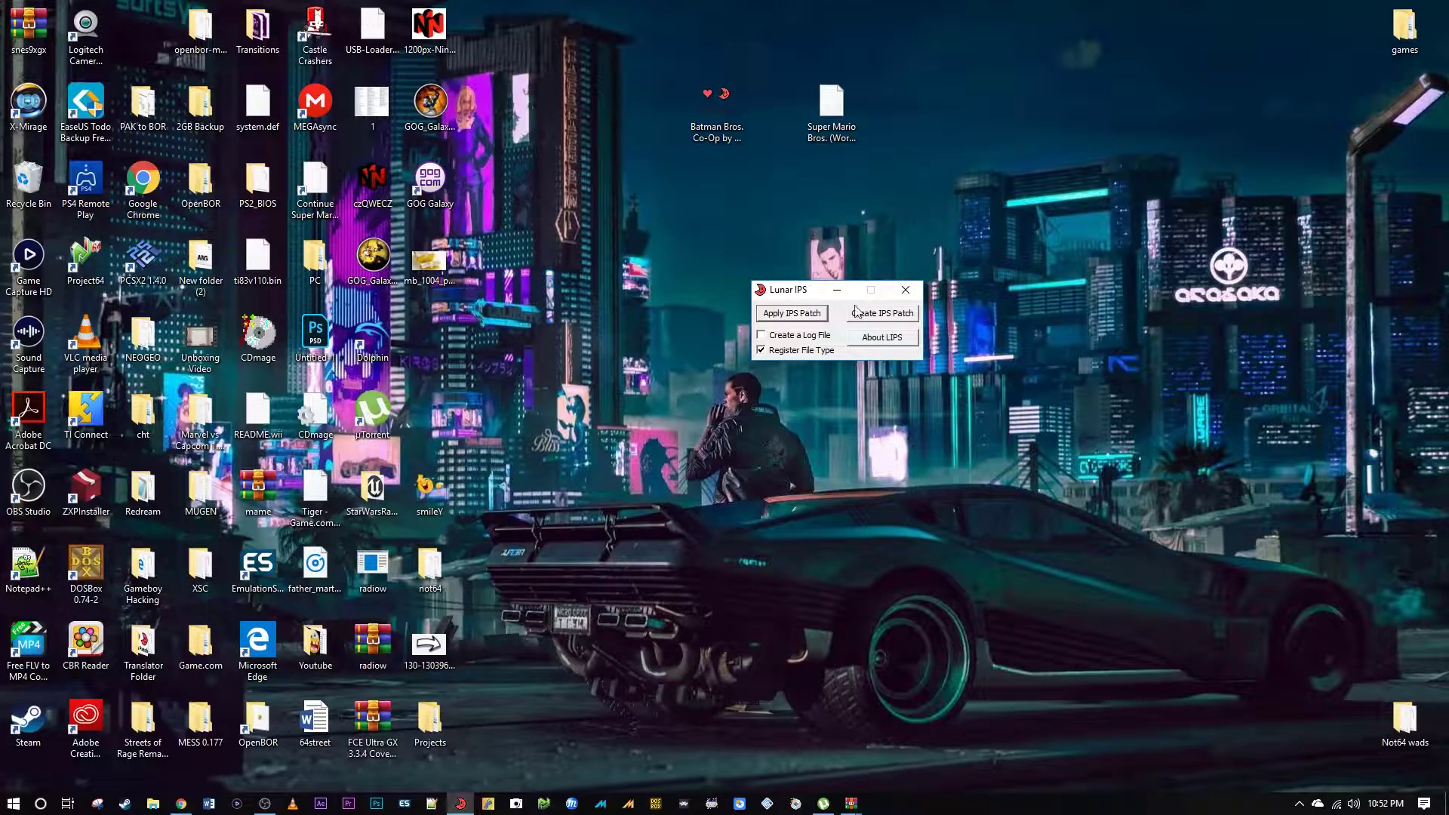
- Check the Batman Bros. Co-Op patch and Super Mario Bros. (World).nes, placing Lunar IPS below them
left_click_drag(812, 293, 931, 231)
left_click(730, 140)
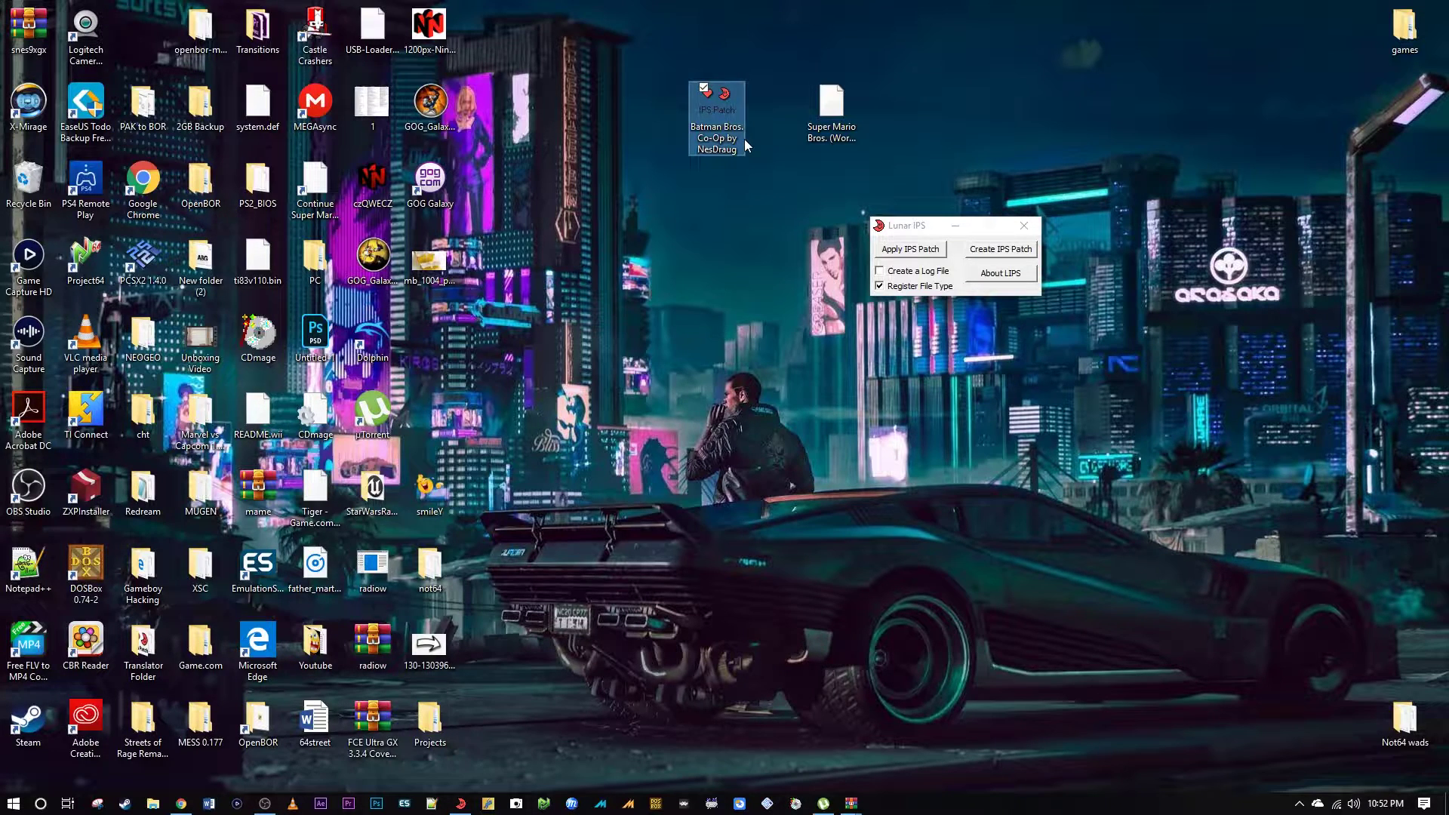
left_click(830, 128)
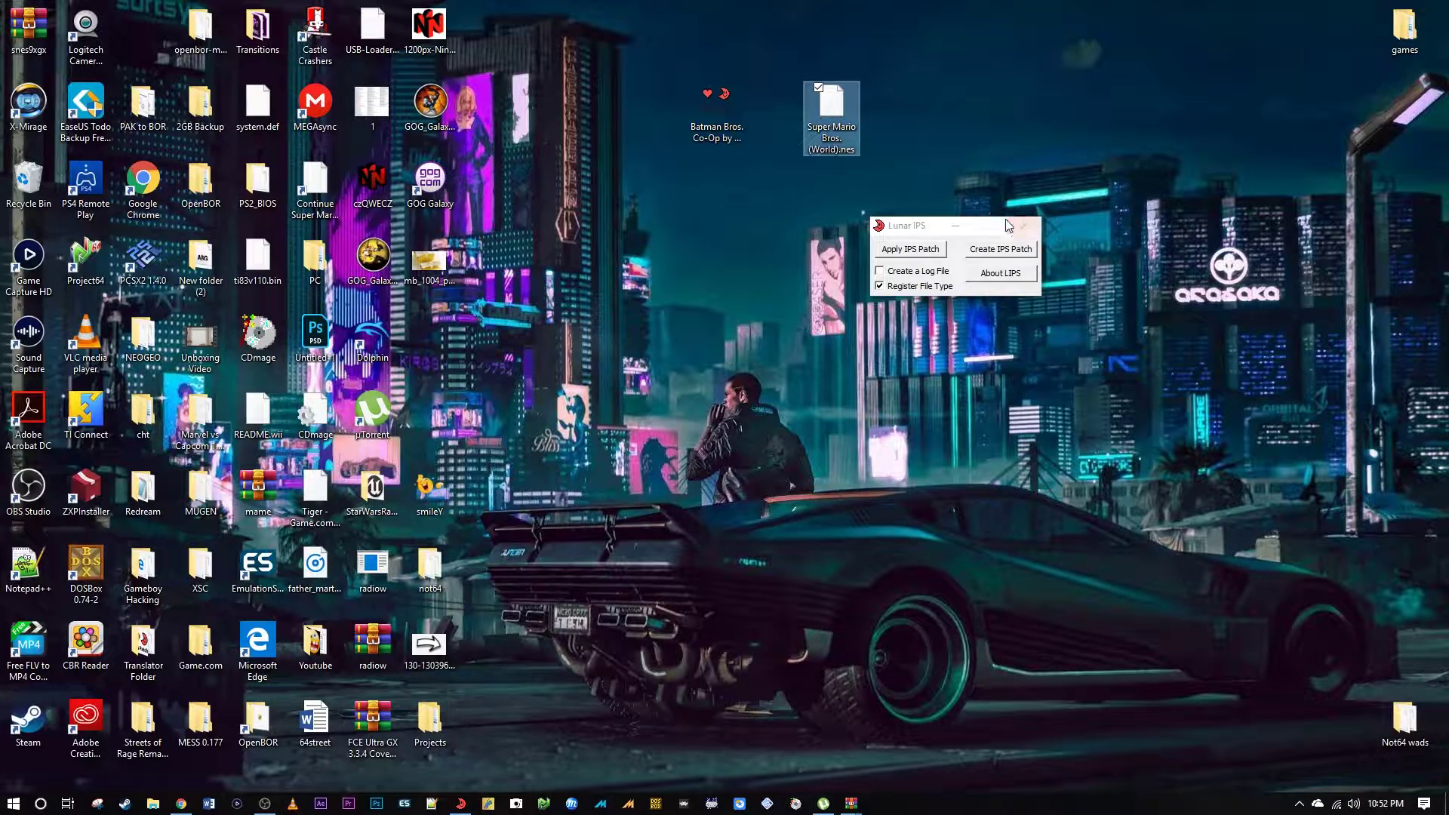
left_click_drag(930, 225, 879, 239)
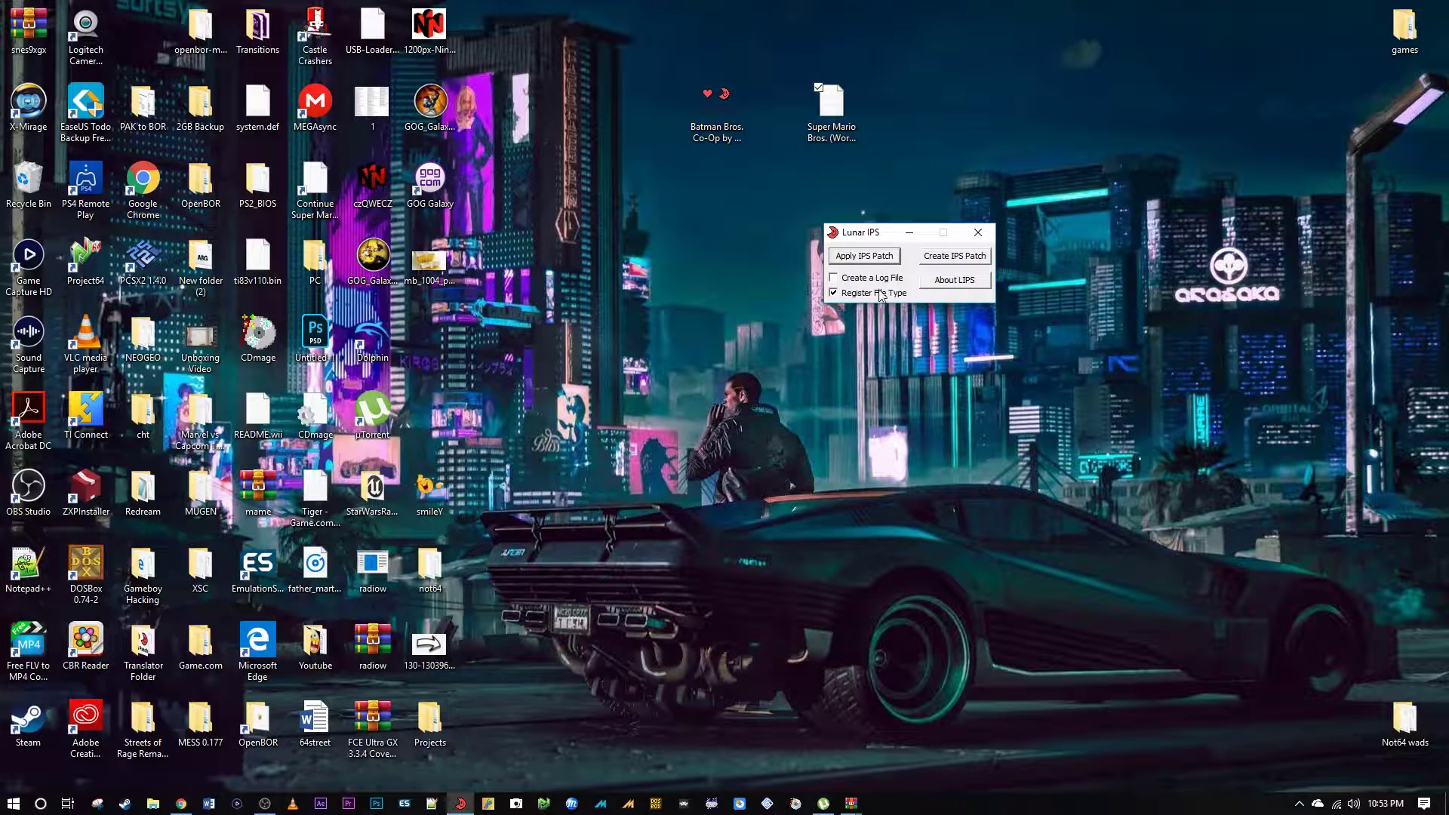
- Start applying an IPS patch and choose the Batman Bros. Co-Op patch from the Desktop
left_click(863, 256)
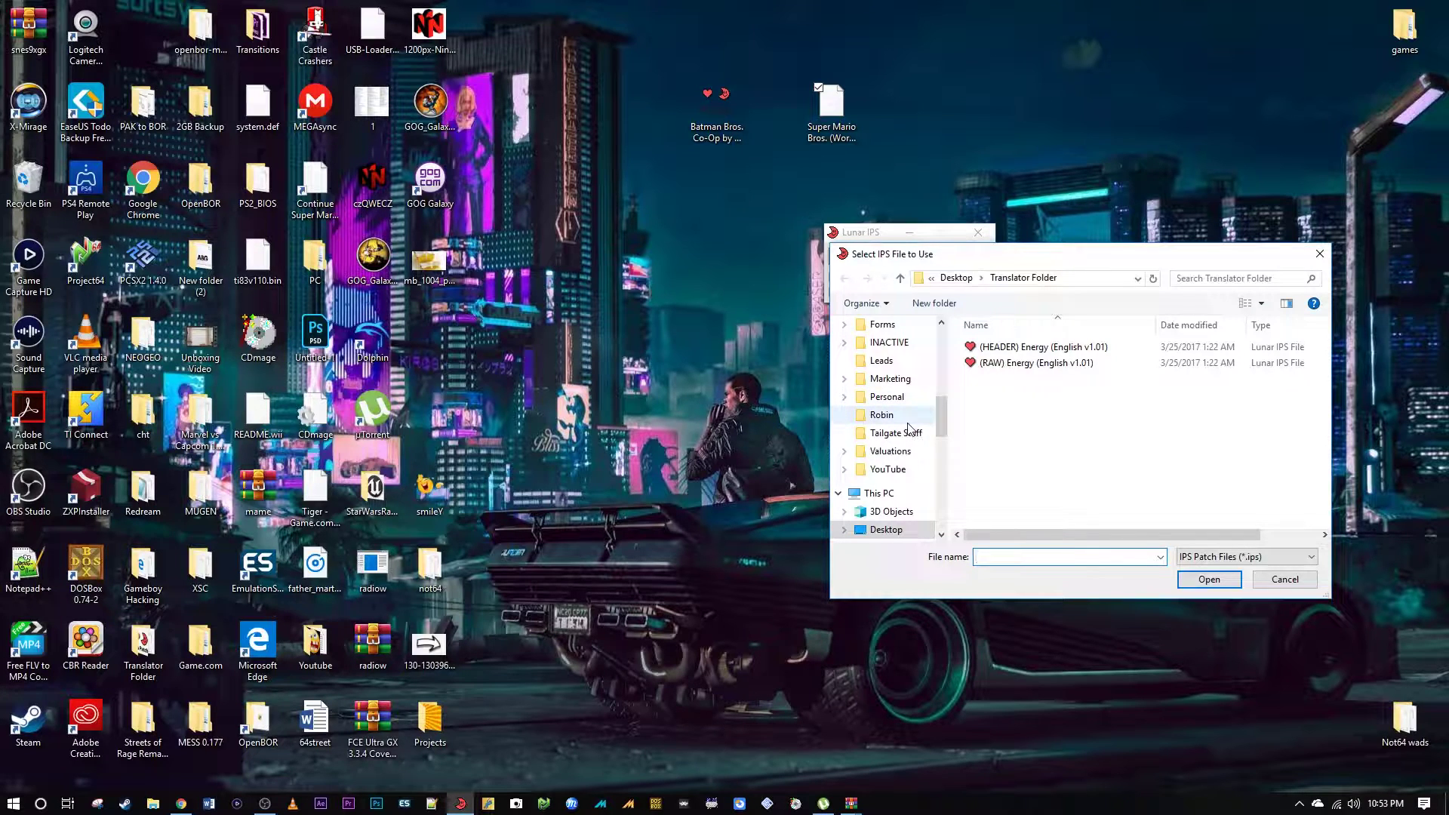
scroll(908, 429, "up", 5)
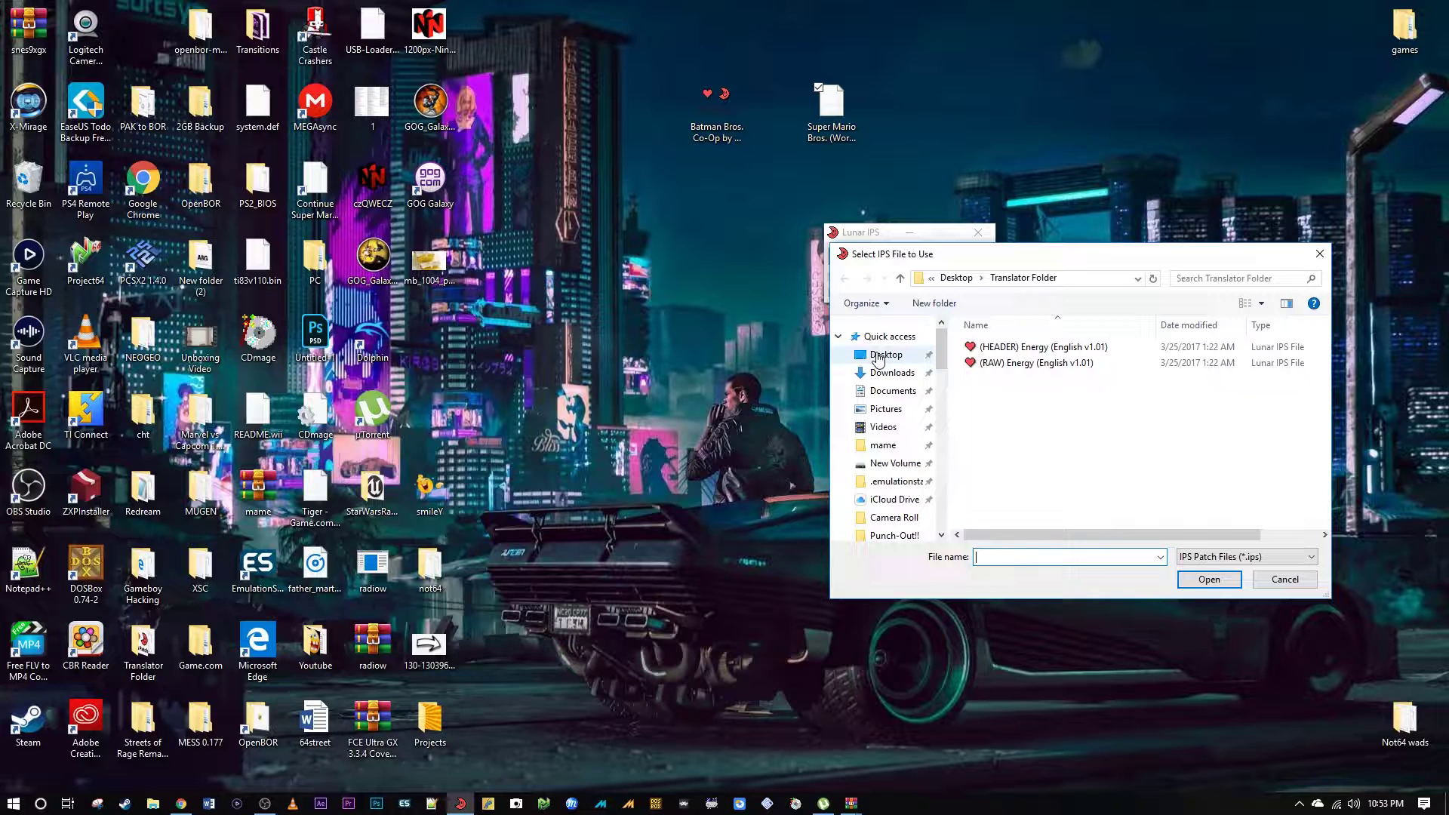
left_click(880, 359)
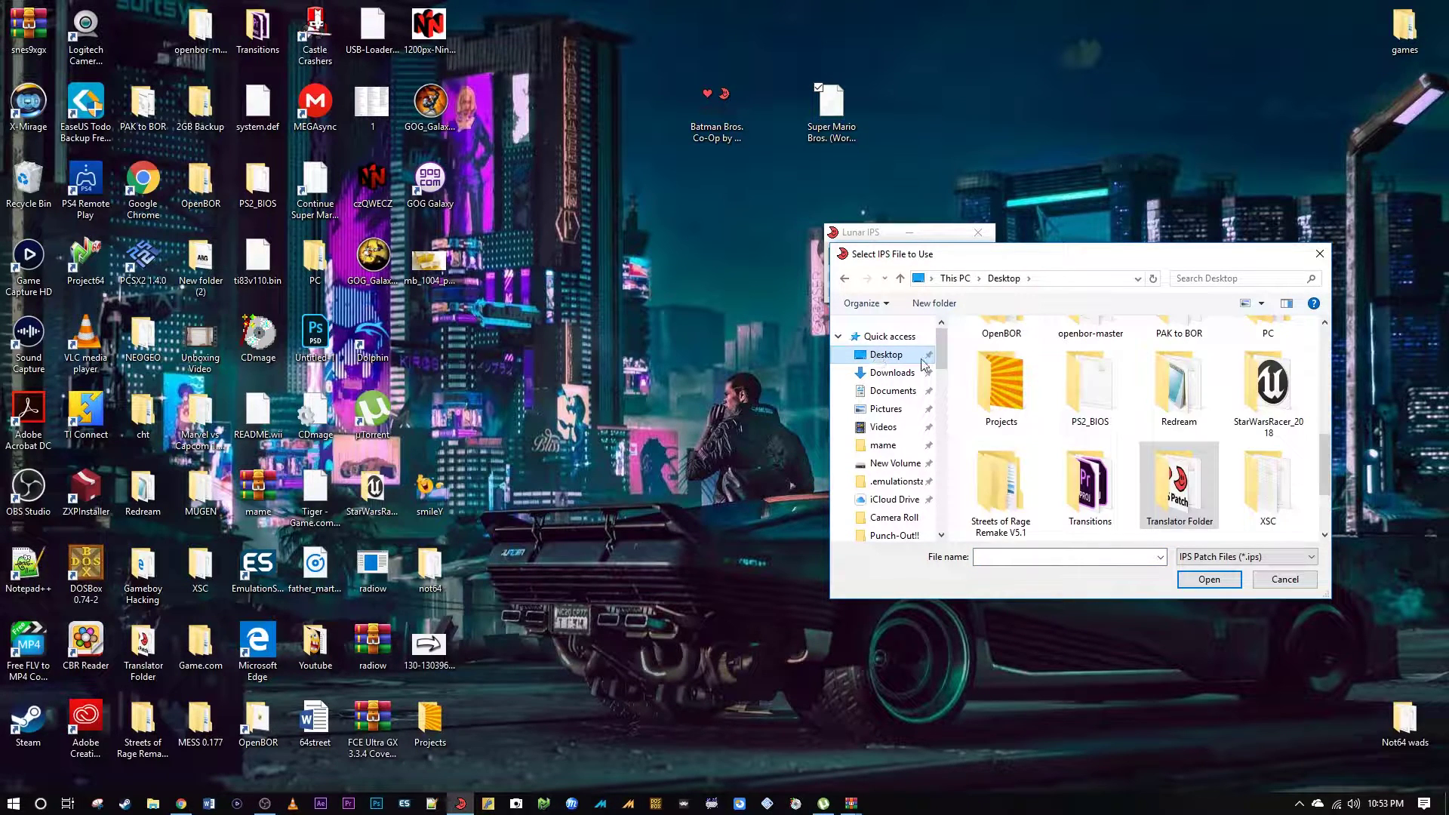
scroll(1223, 472, "down", 1)
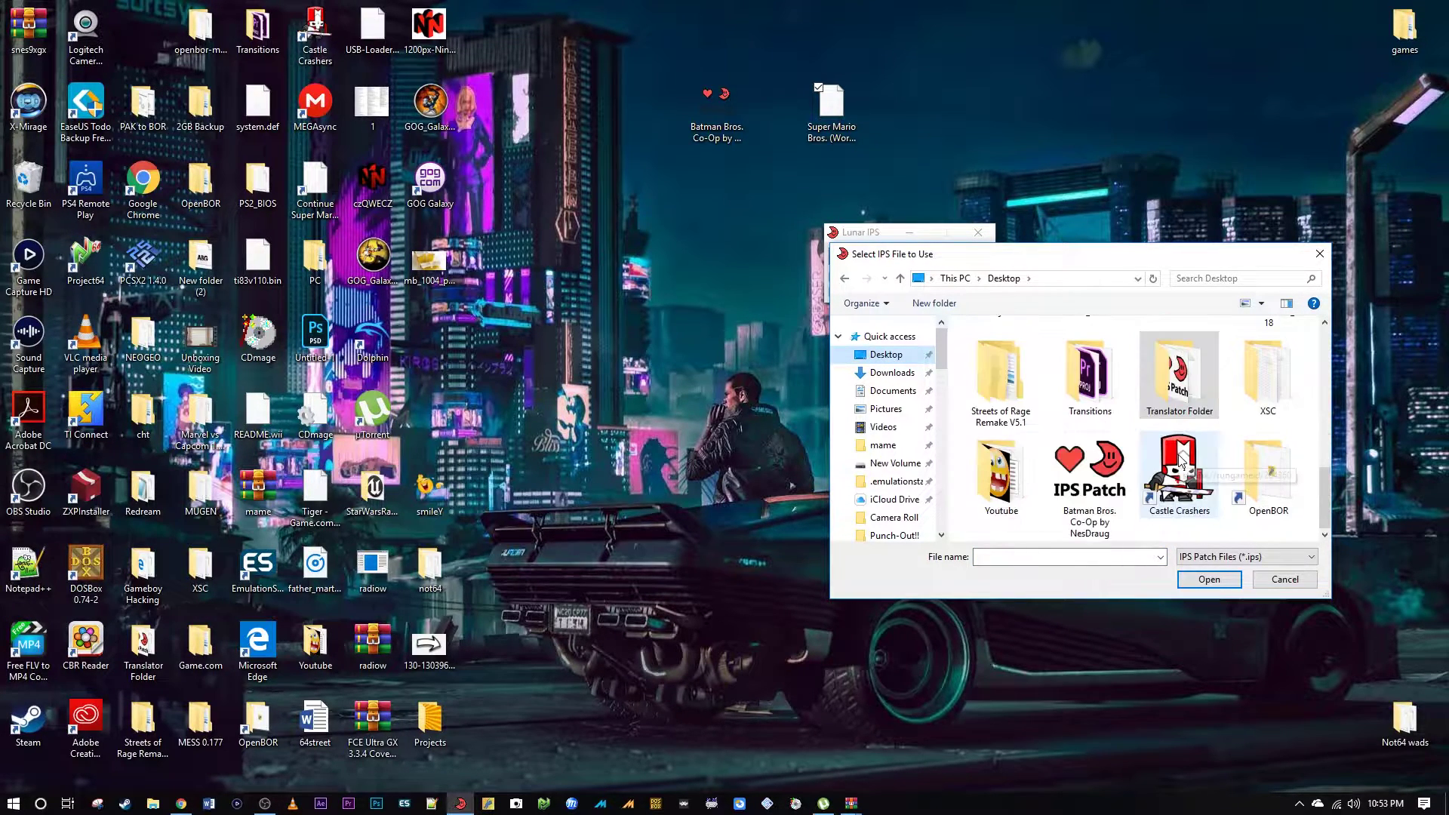
left_click(1092, 529)
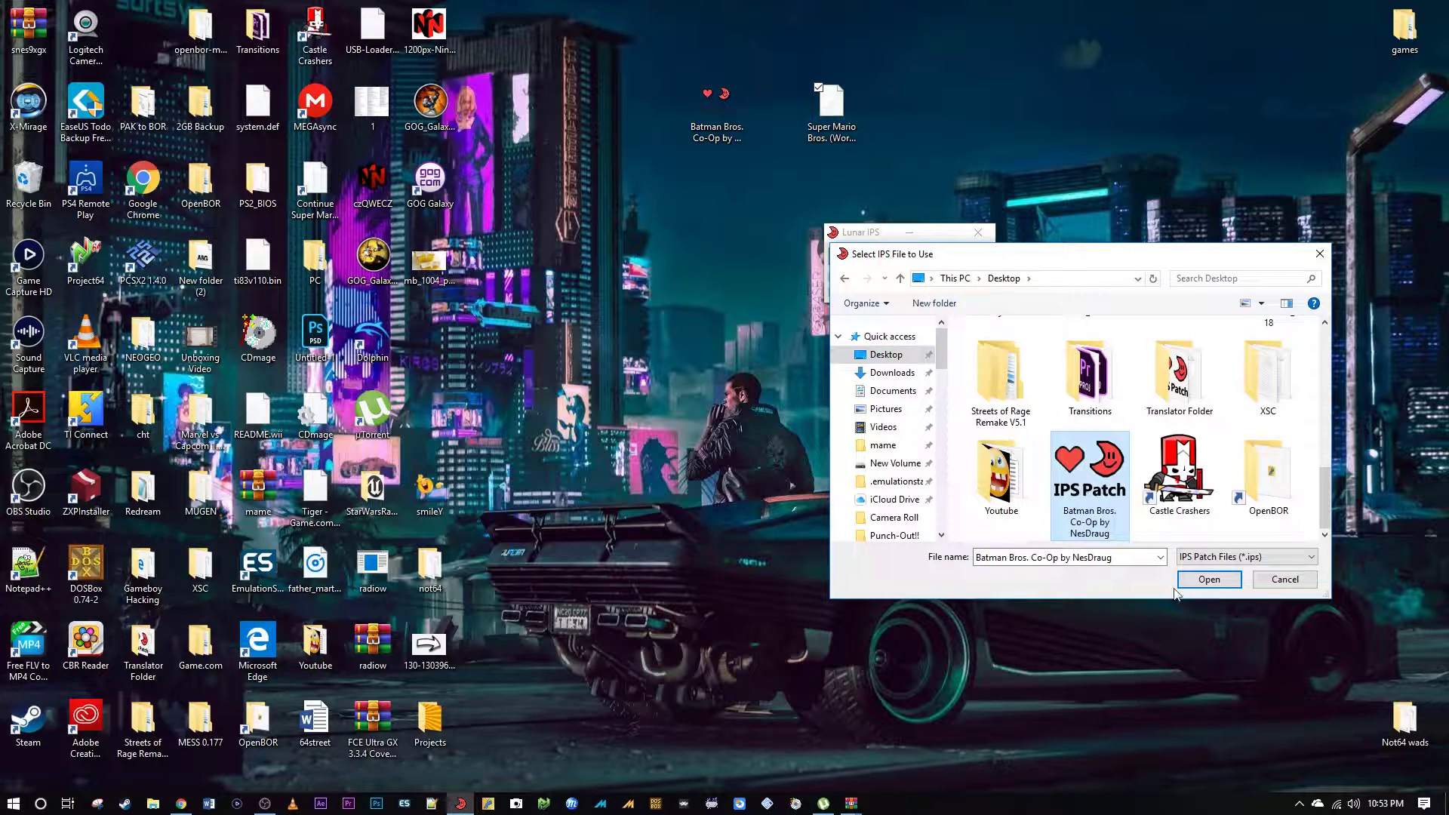
left_click(1190, 581)
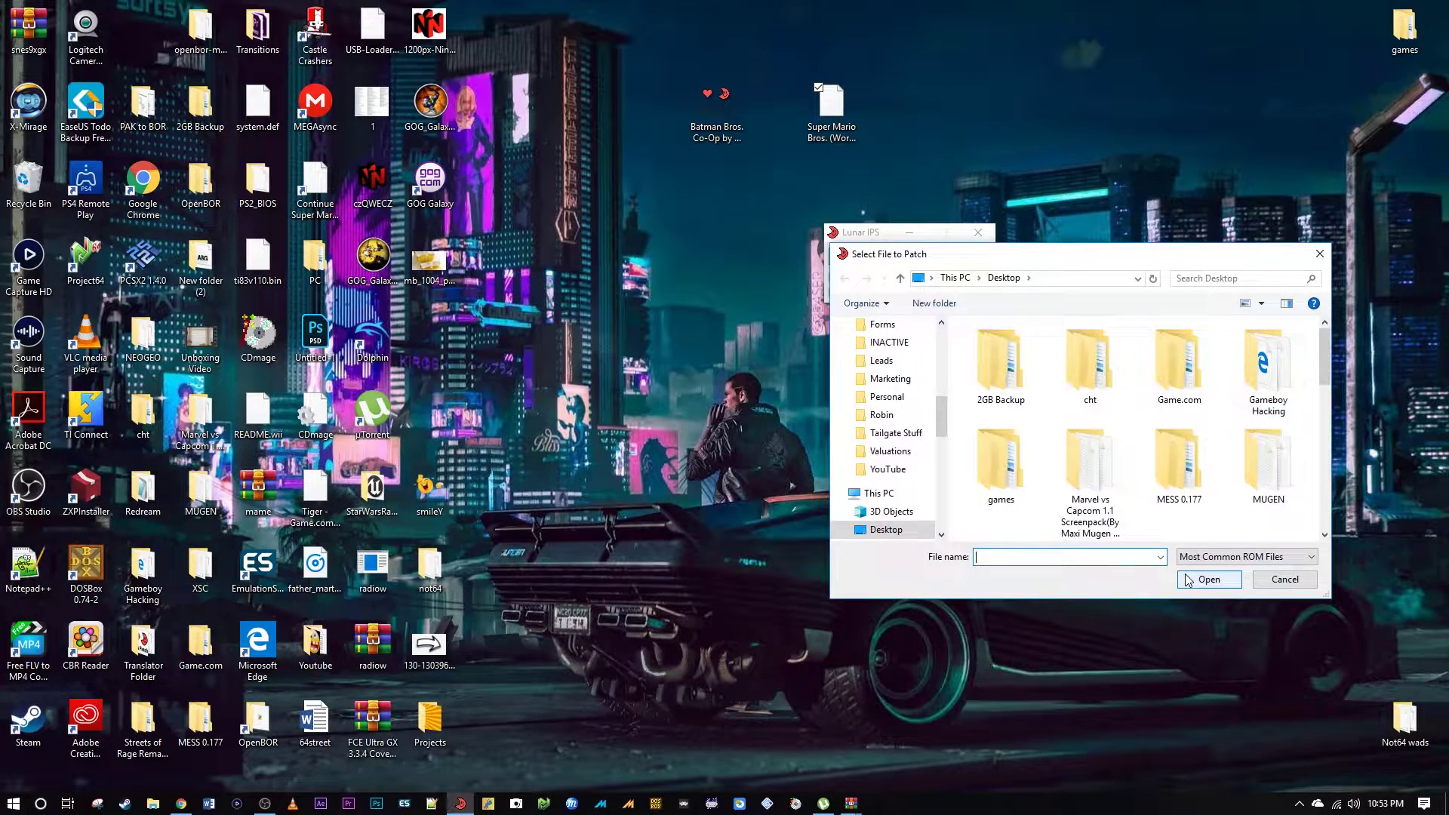
- Apply it to Super Mario Bros. (World).nes, close Lunar IPS, and select the patch icon
scroll(1080, 491, "down", 5)
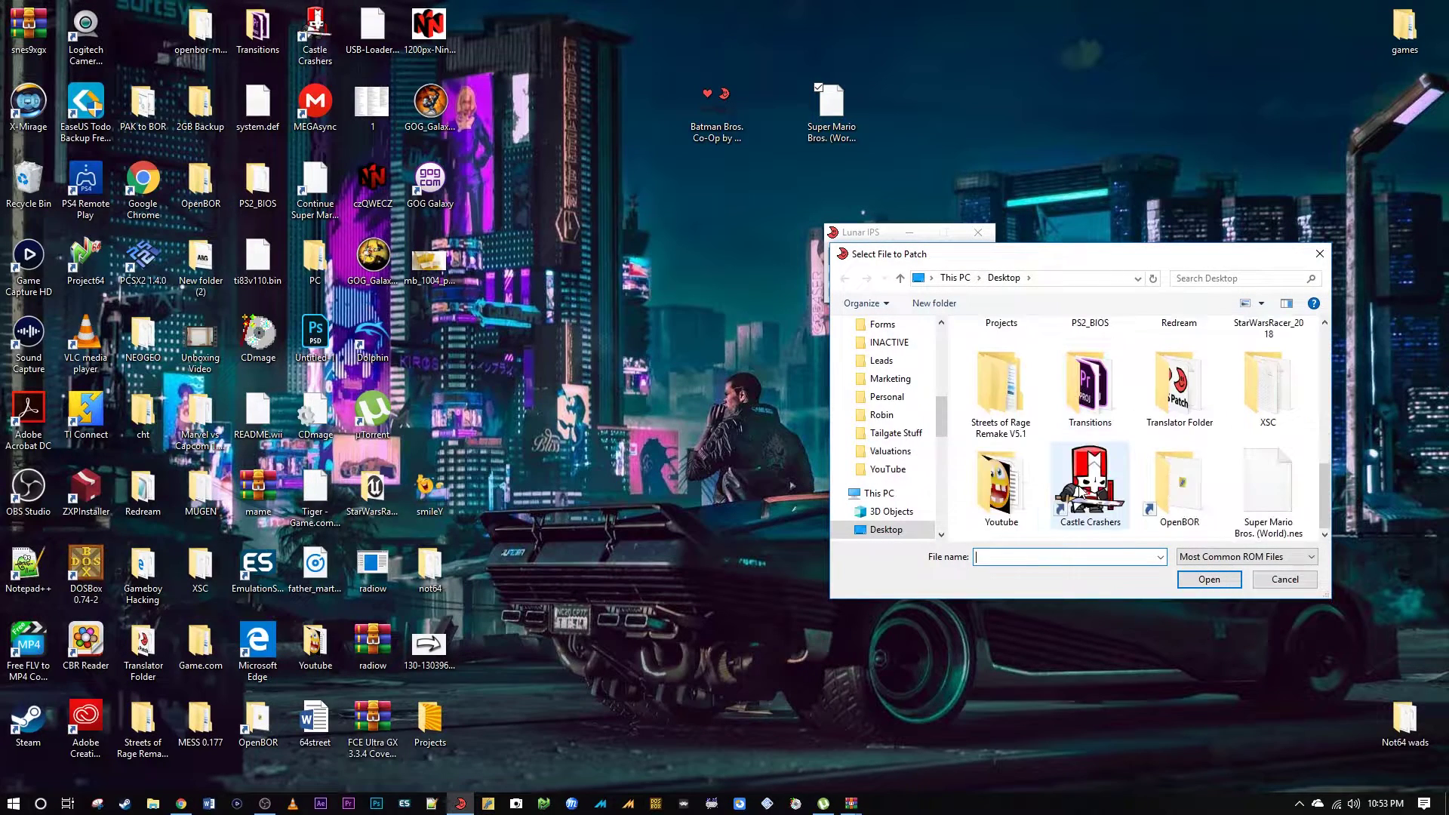
left_click(1269, 489)
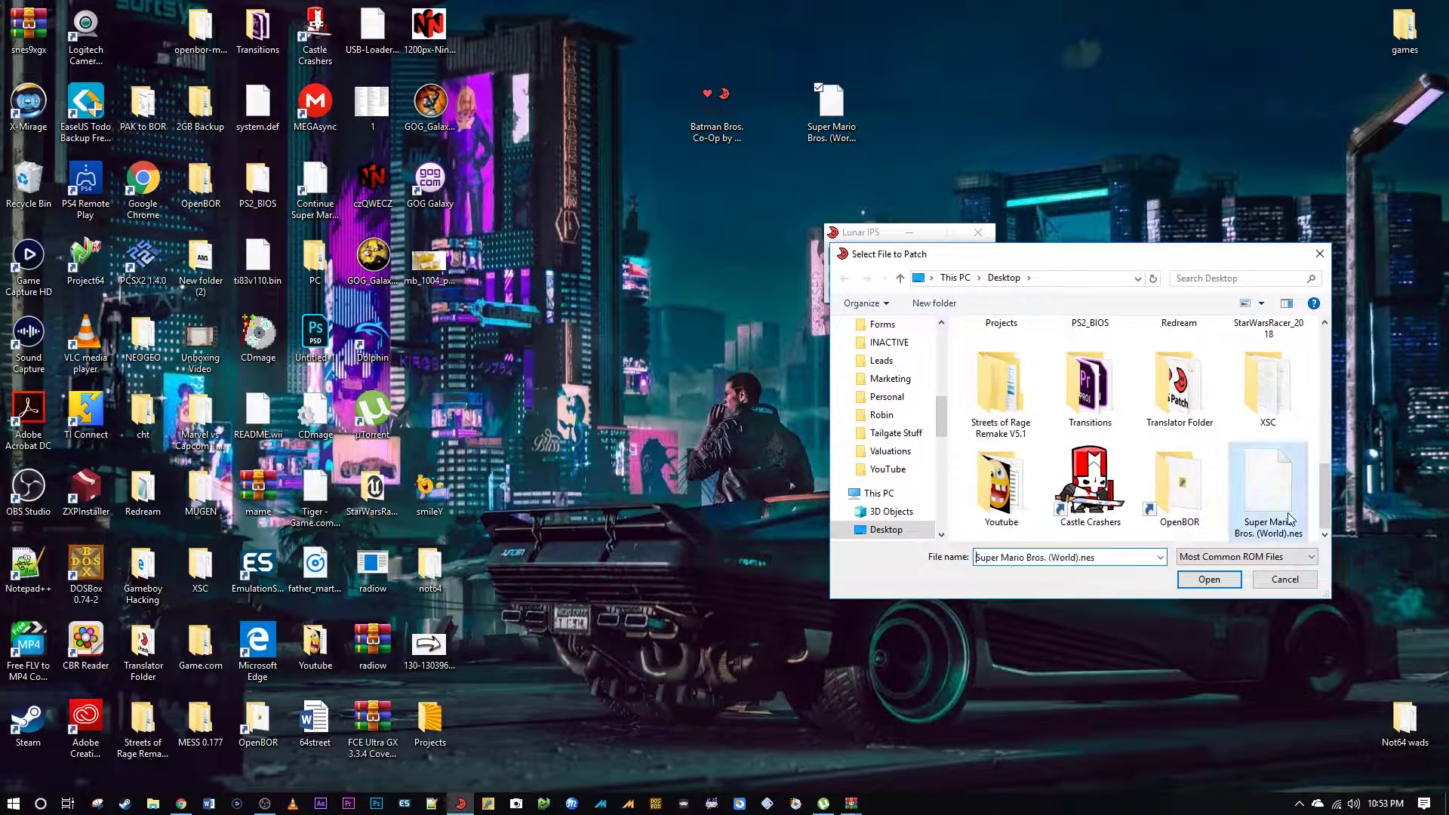
left_click(1209, 580)
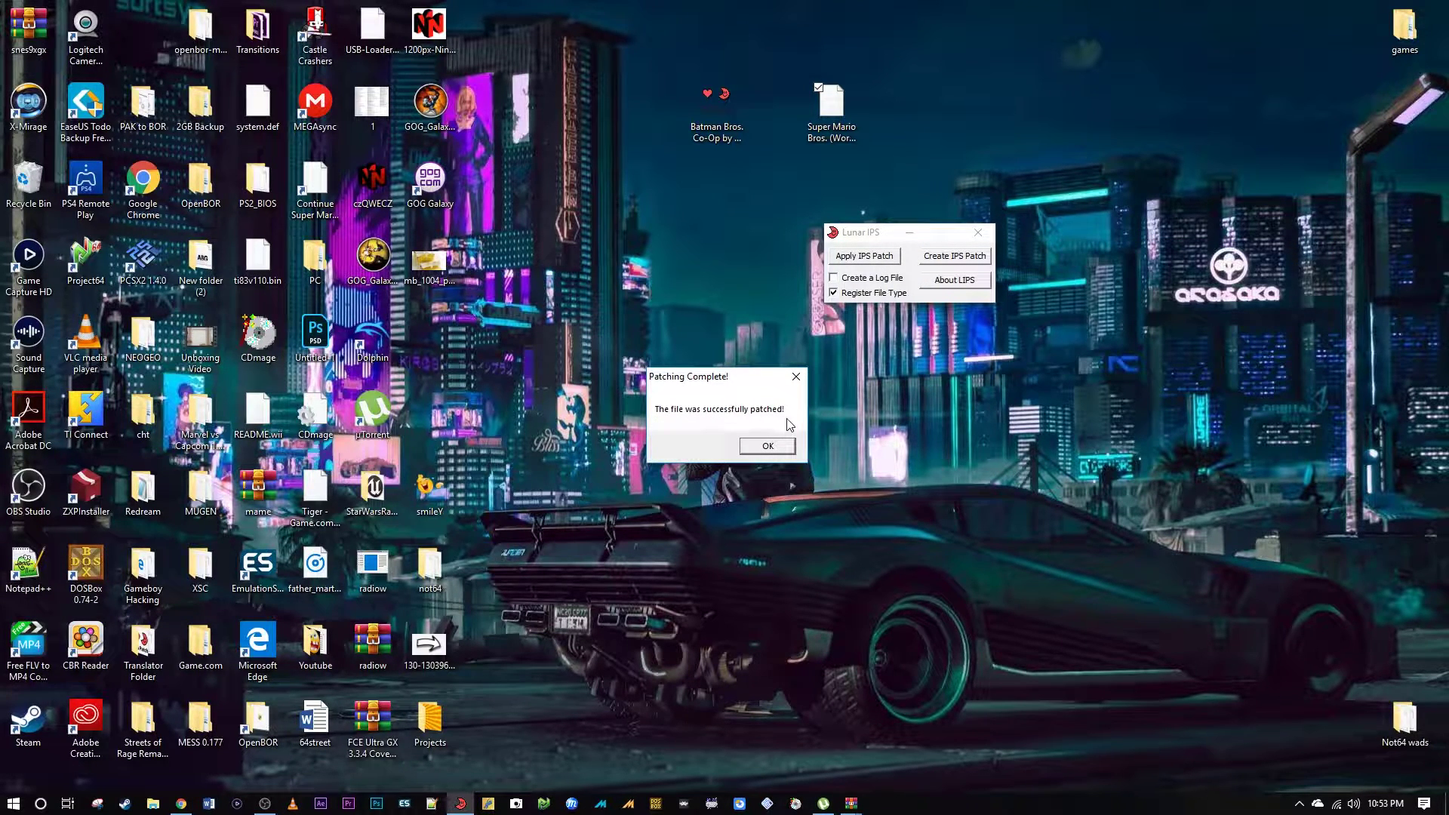
left_click(782, 448)
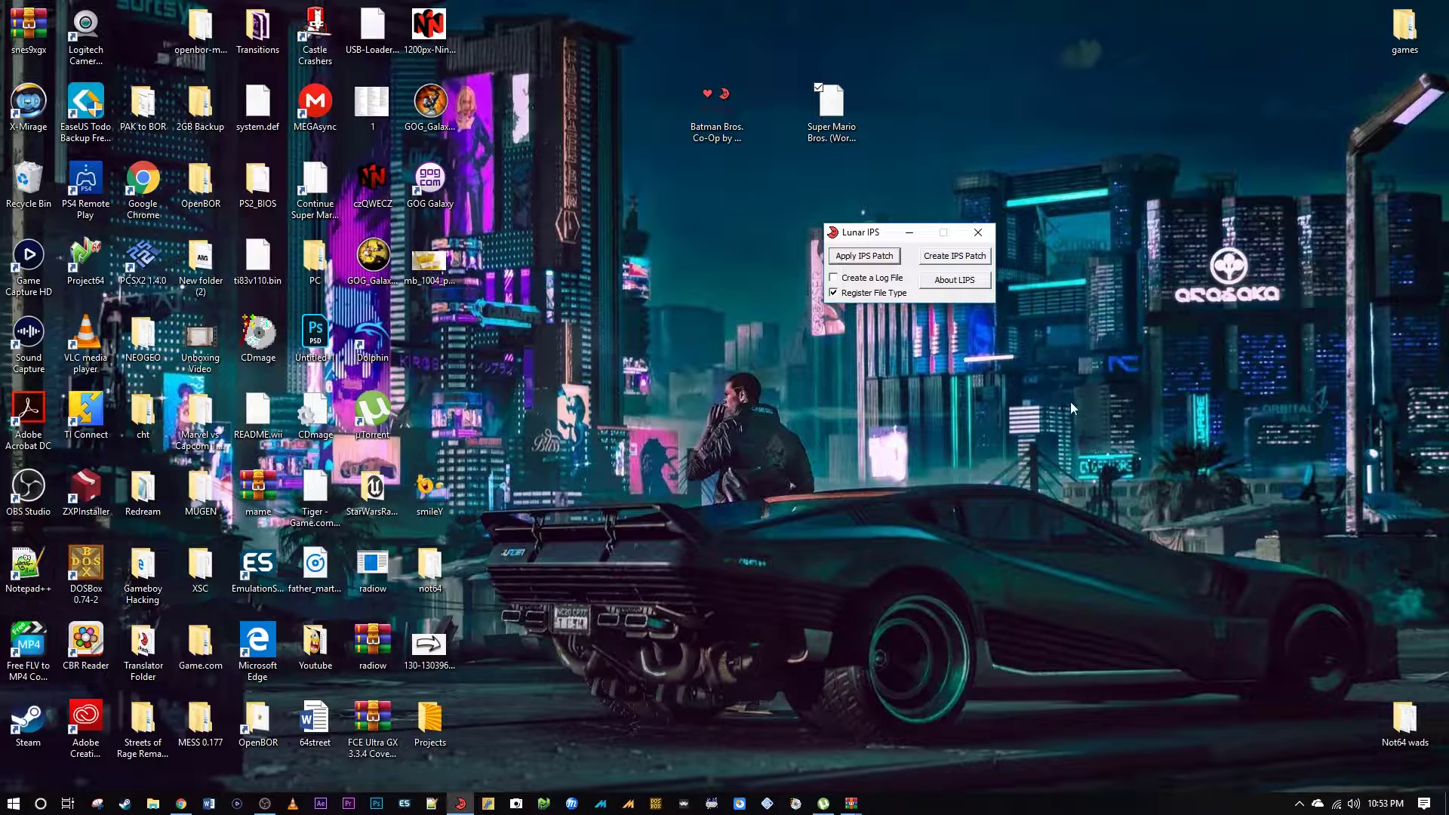
left_click(977, 233)
left_click(741, 145)
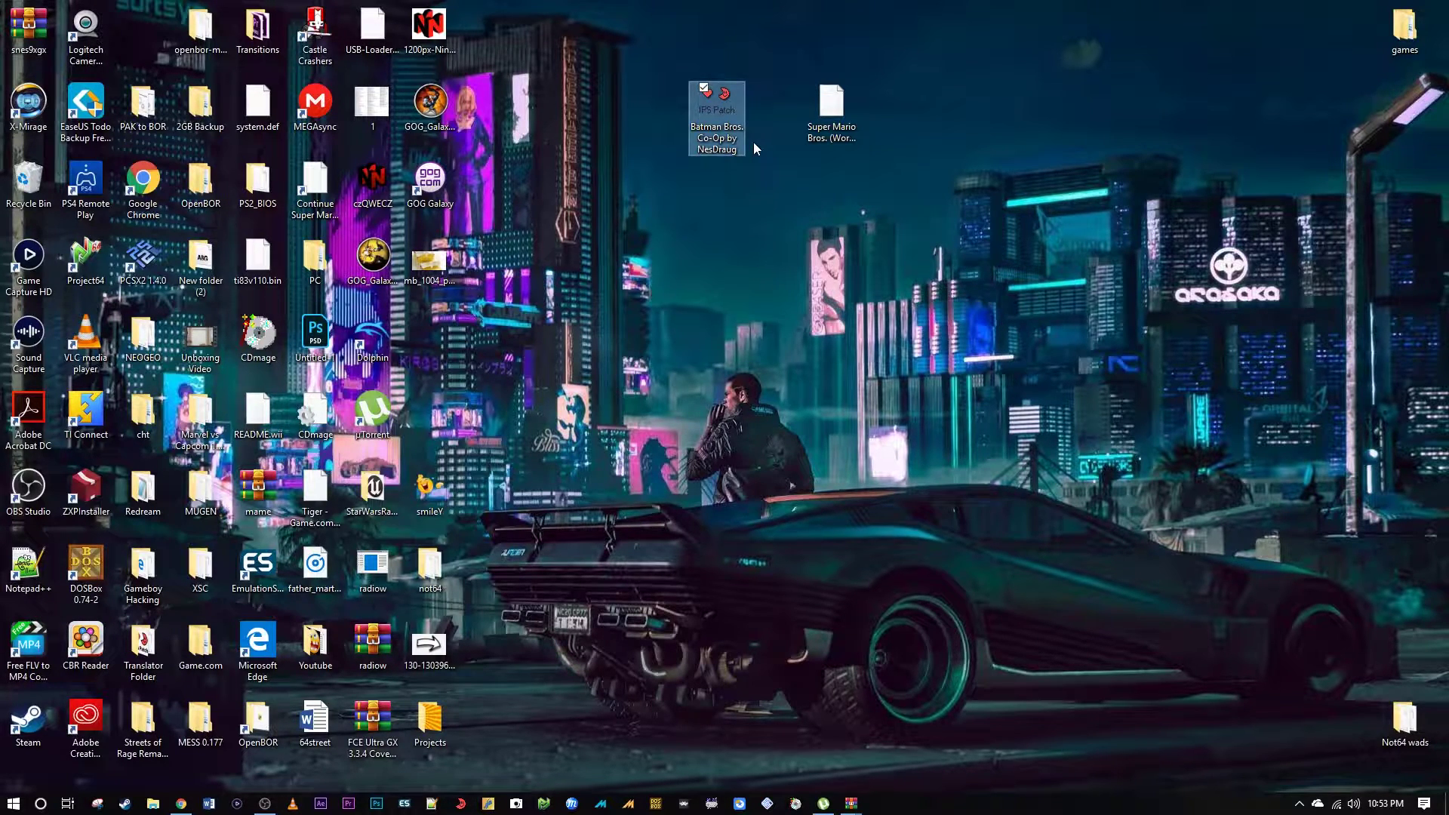
- Delete the Batman Bros. Co-Op patch file and select the ROM for renaming
key("Delete")
left_click(836, 127)
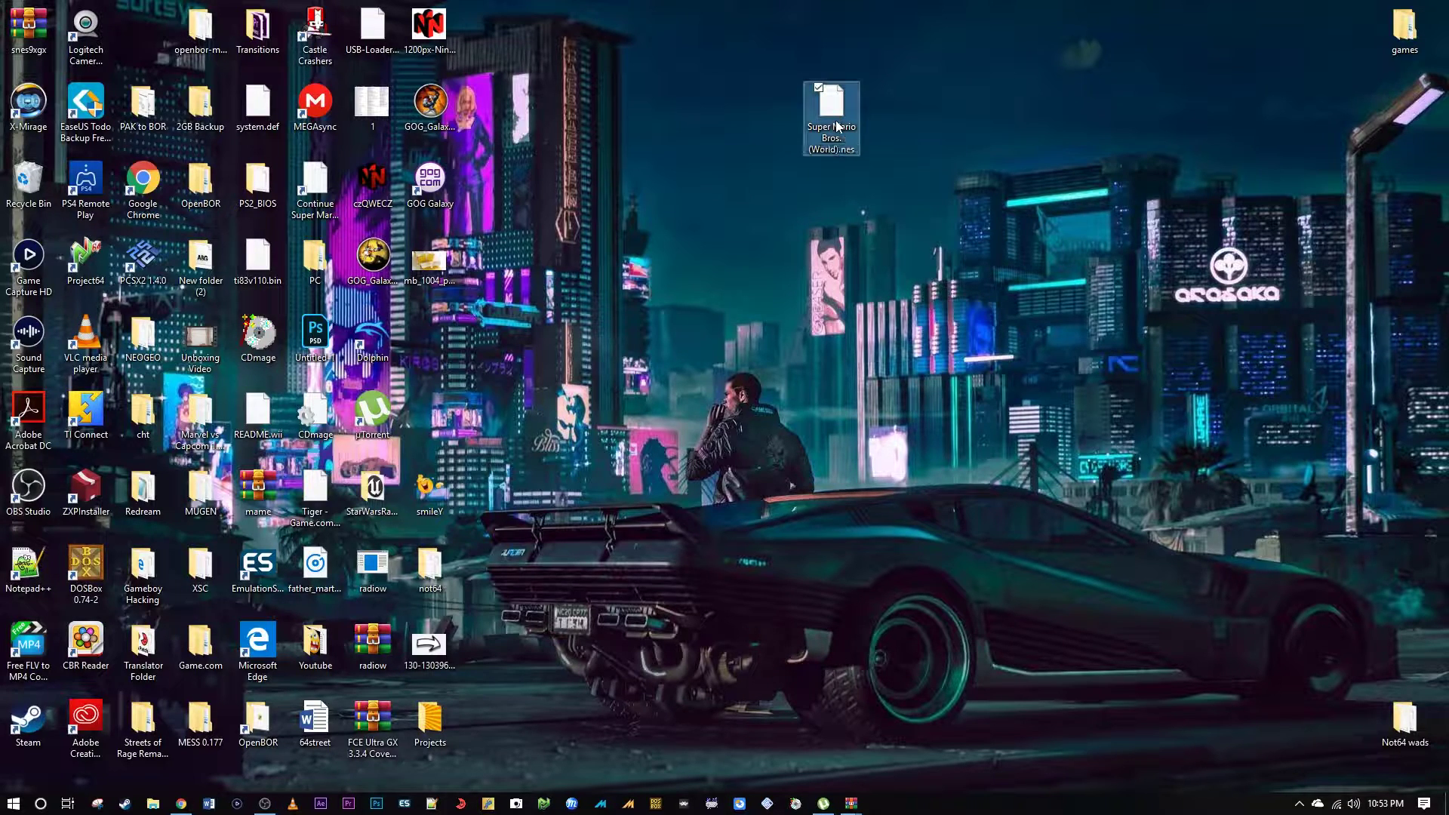
left_click(843, 129)
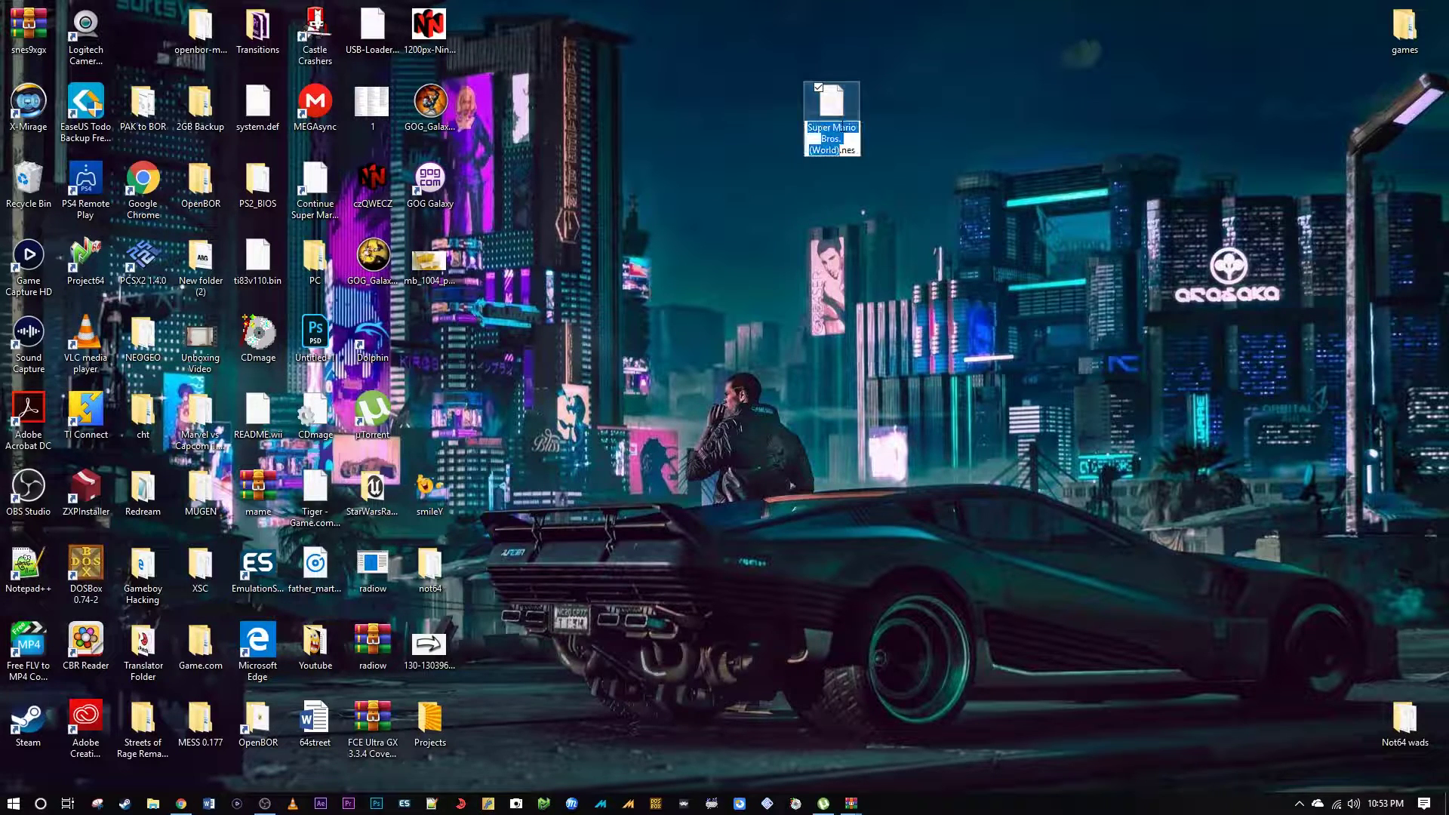
- Rename the ROM to Batman Bros. (Hack).nes, then switch to RetroArch
left_click(833, 130)
left_click_drag(807, 129, 854, 126)
type("Batman")
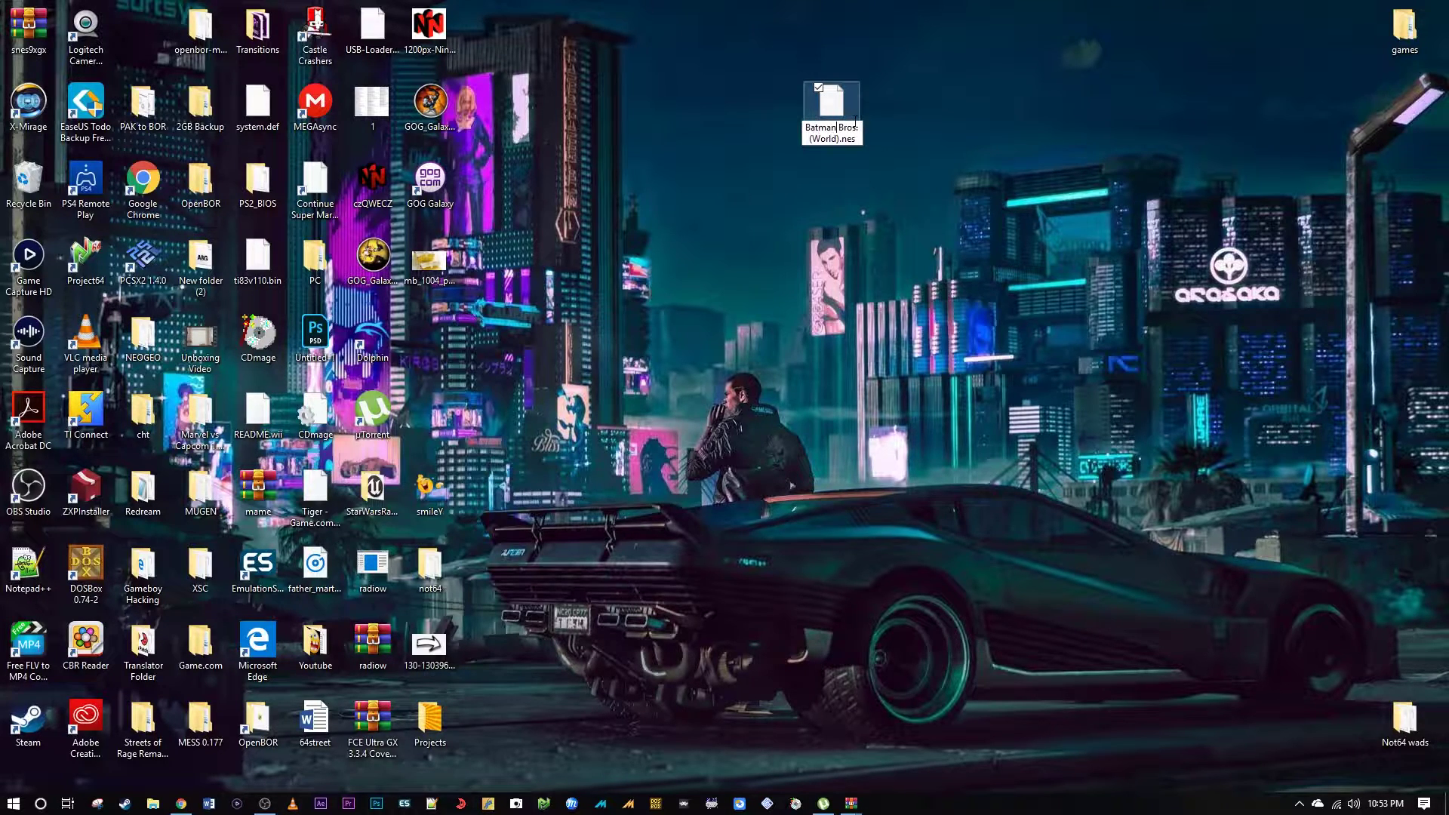
left_click_drag(813, 138, 824, 138)
type("Hack")
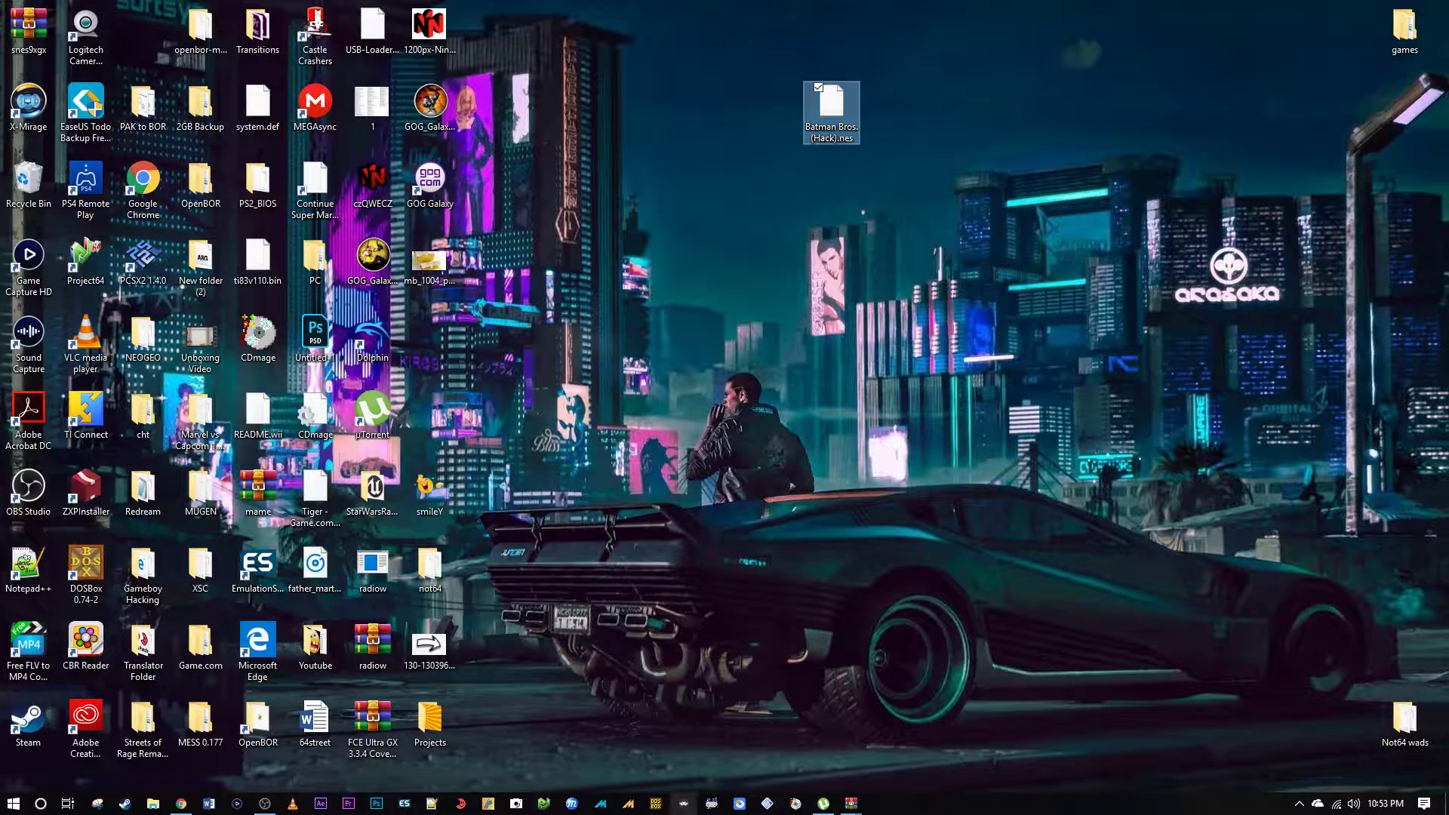
left_click(682, 805)
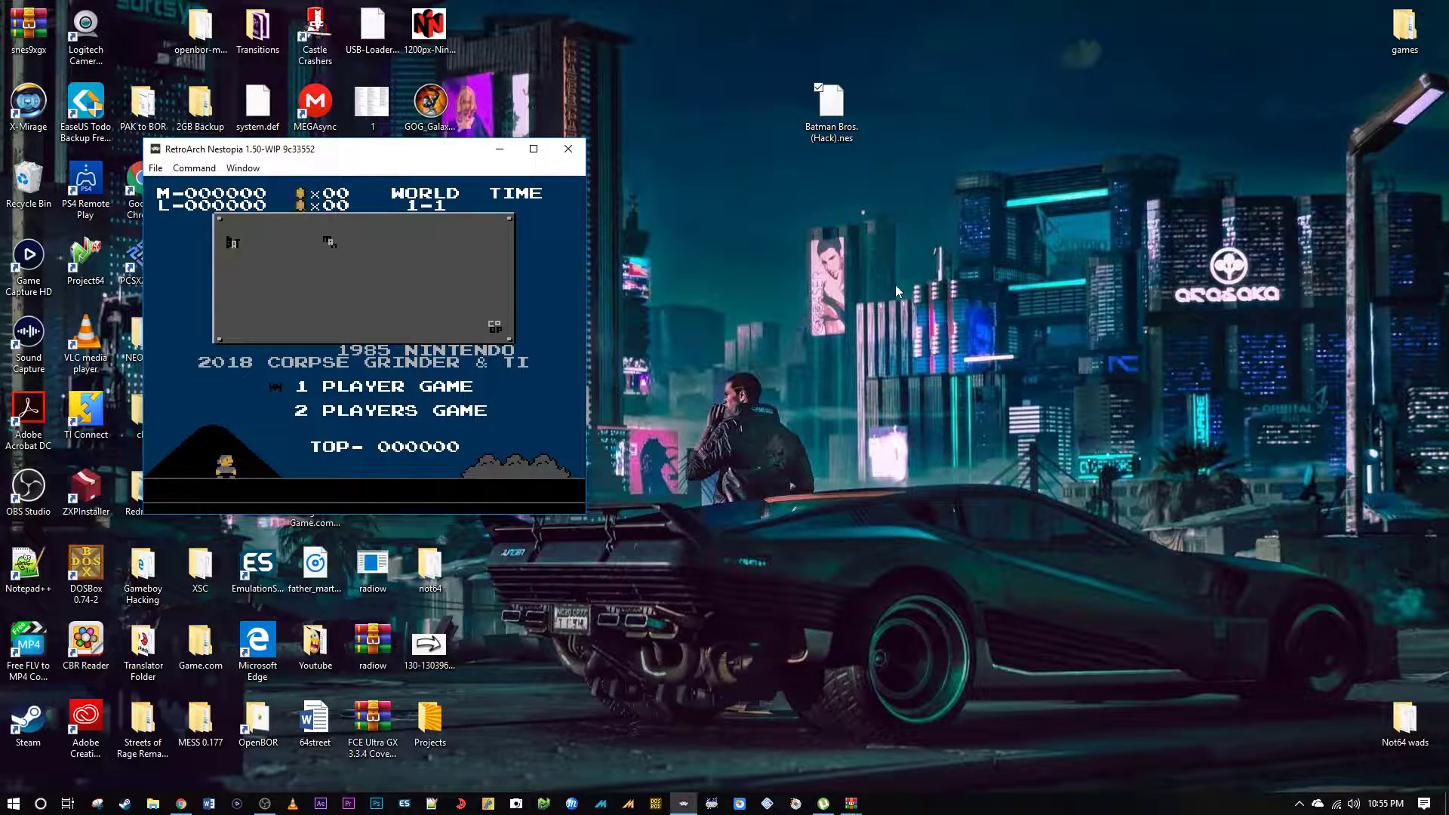
- Start Batman Bros. from the title screen and run right, jumping, through World 1-1
key("Return")
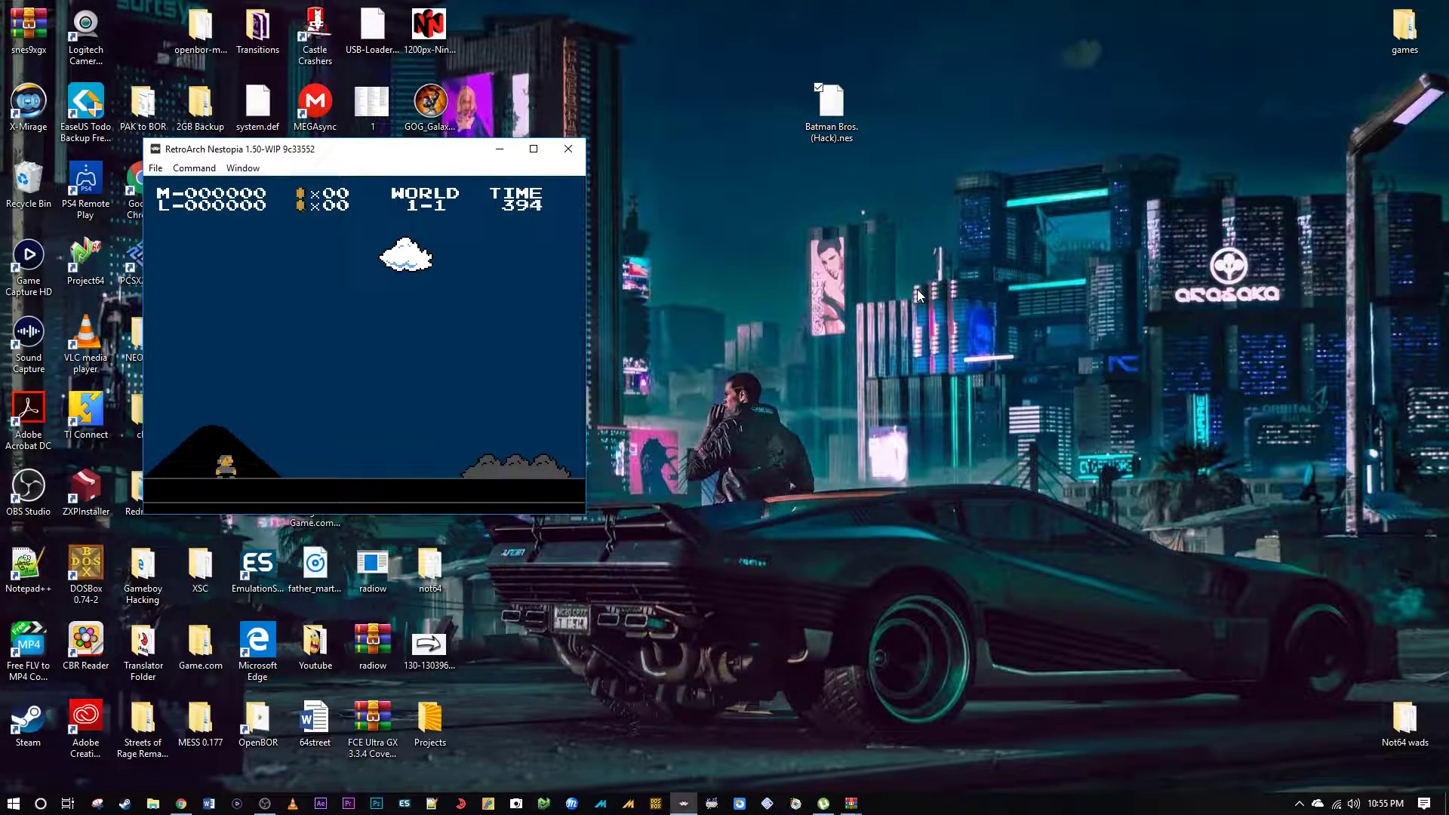
key("Right")
key("x")
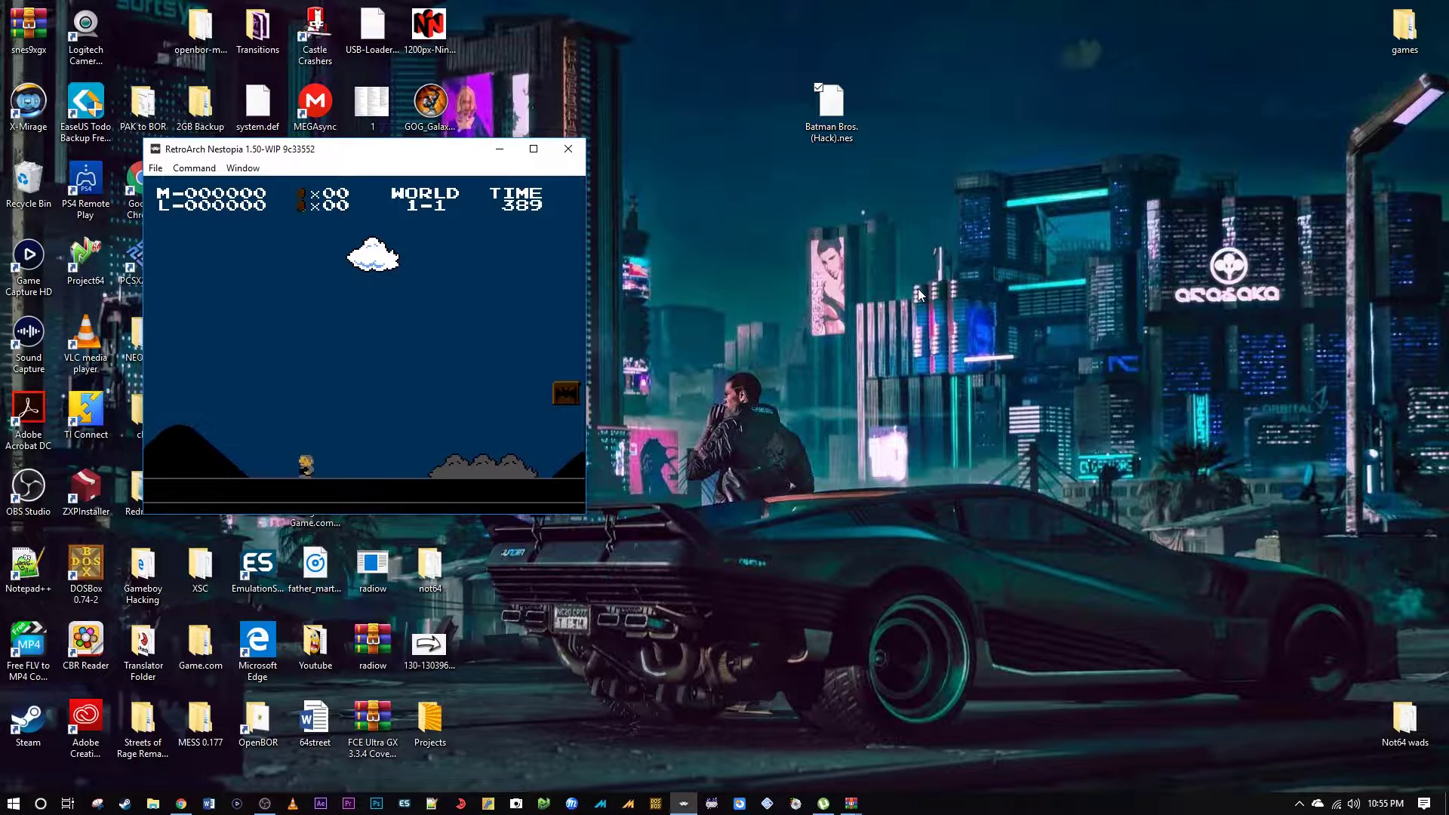
key("Right")
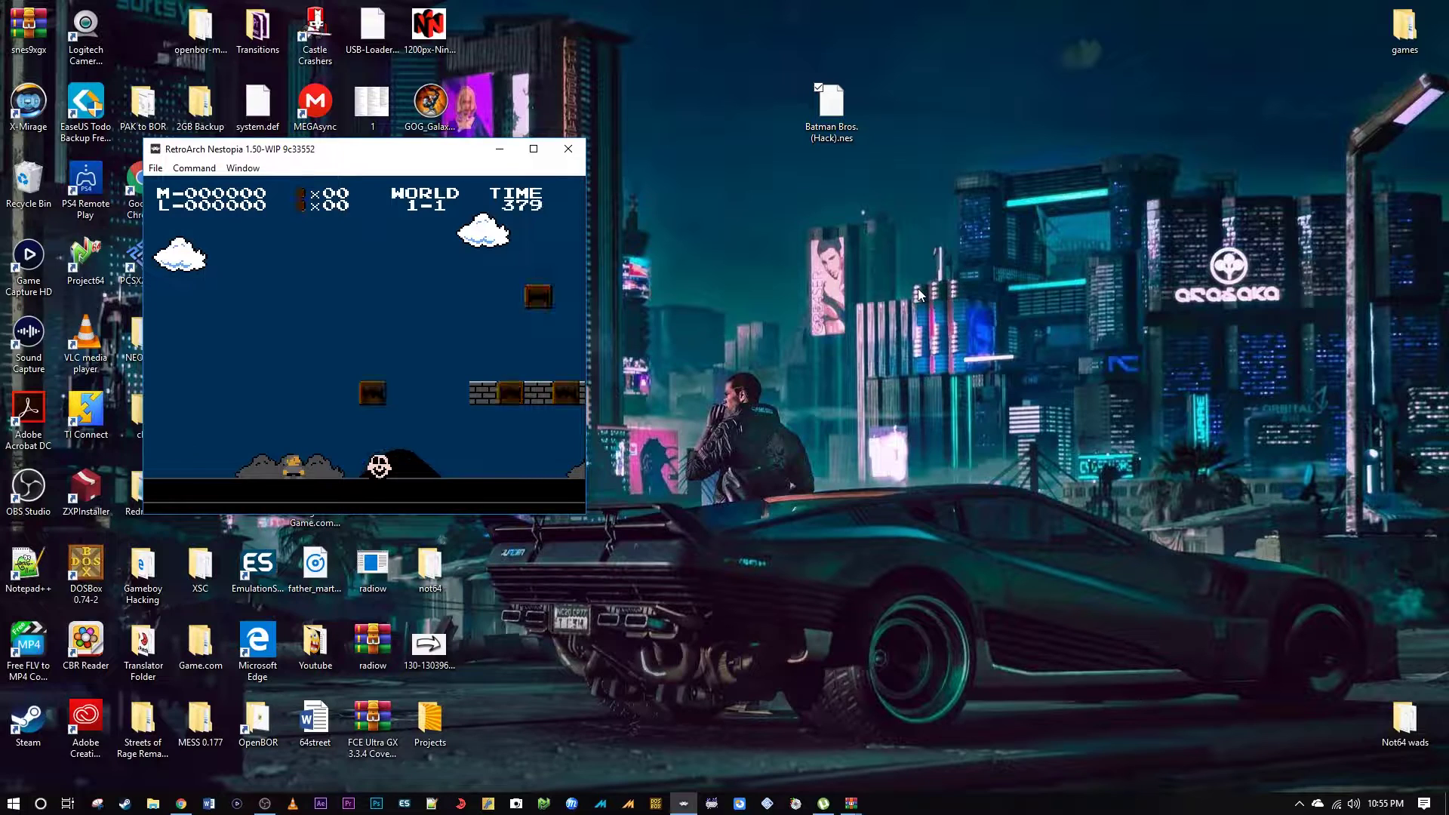
key("Right")
key("x")
key("Right")
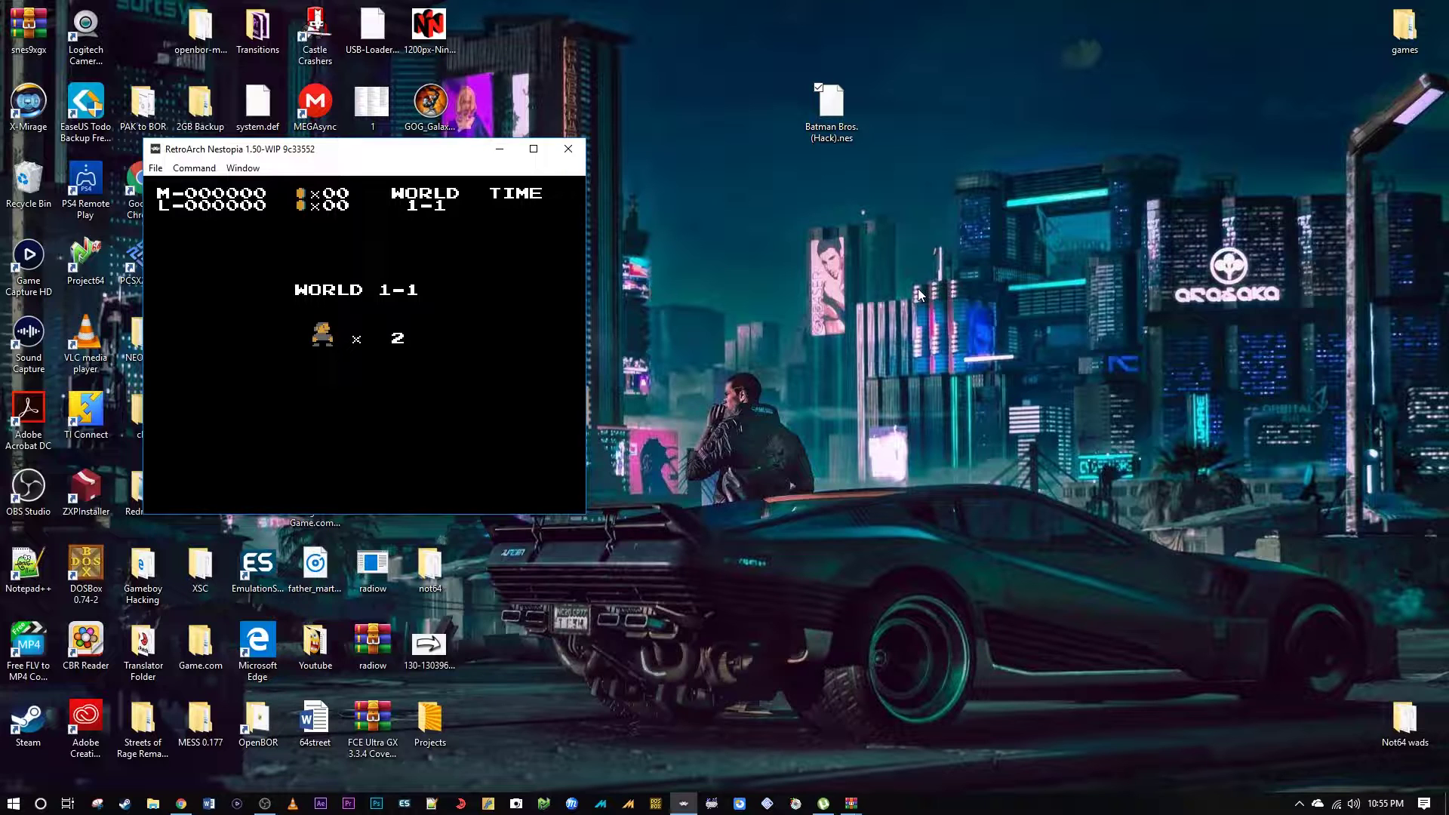
- Run right through World 1-1, jumping for coins and over the pipes
key("Right")
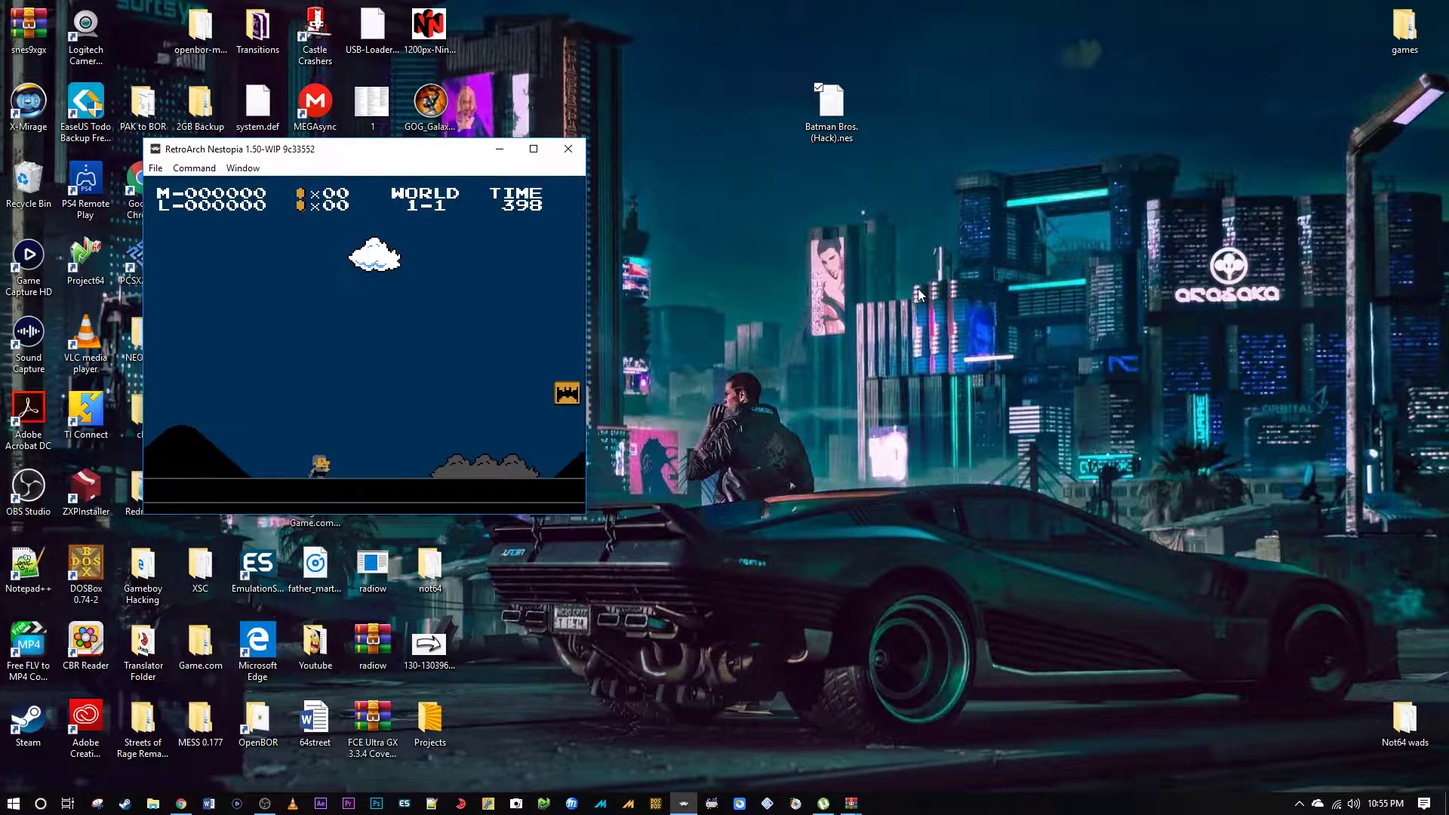
key("Right")
key("x")
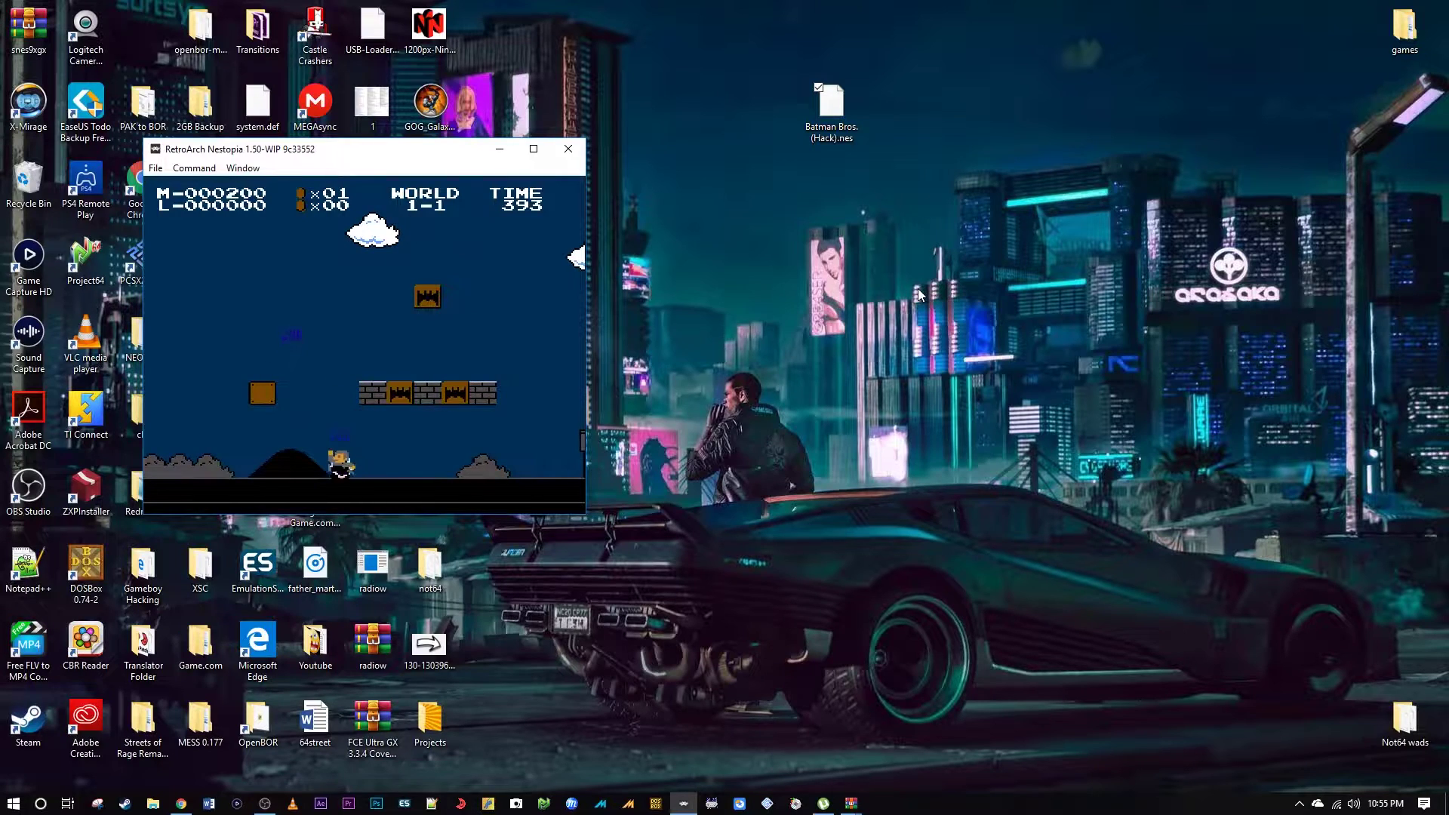
key("Right")
key("x")
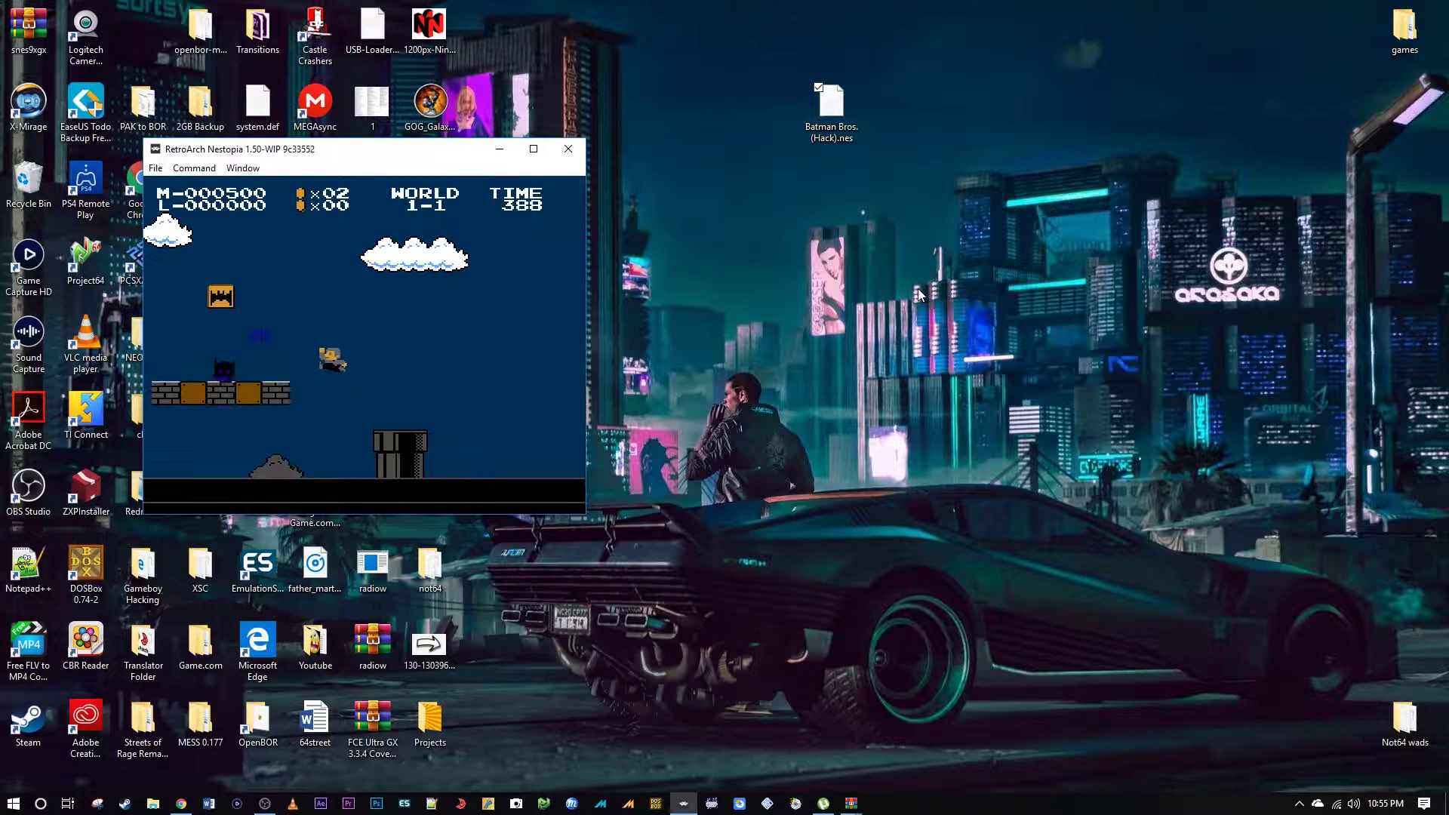
key("x")
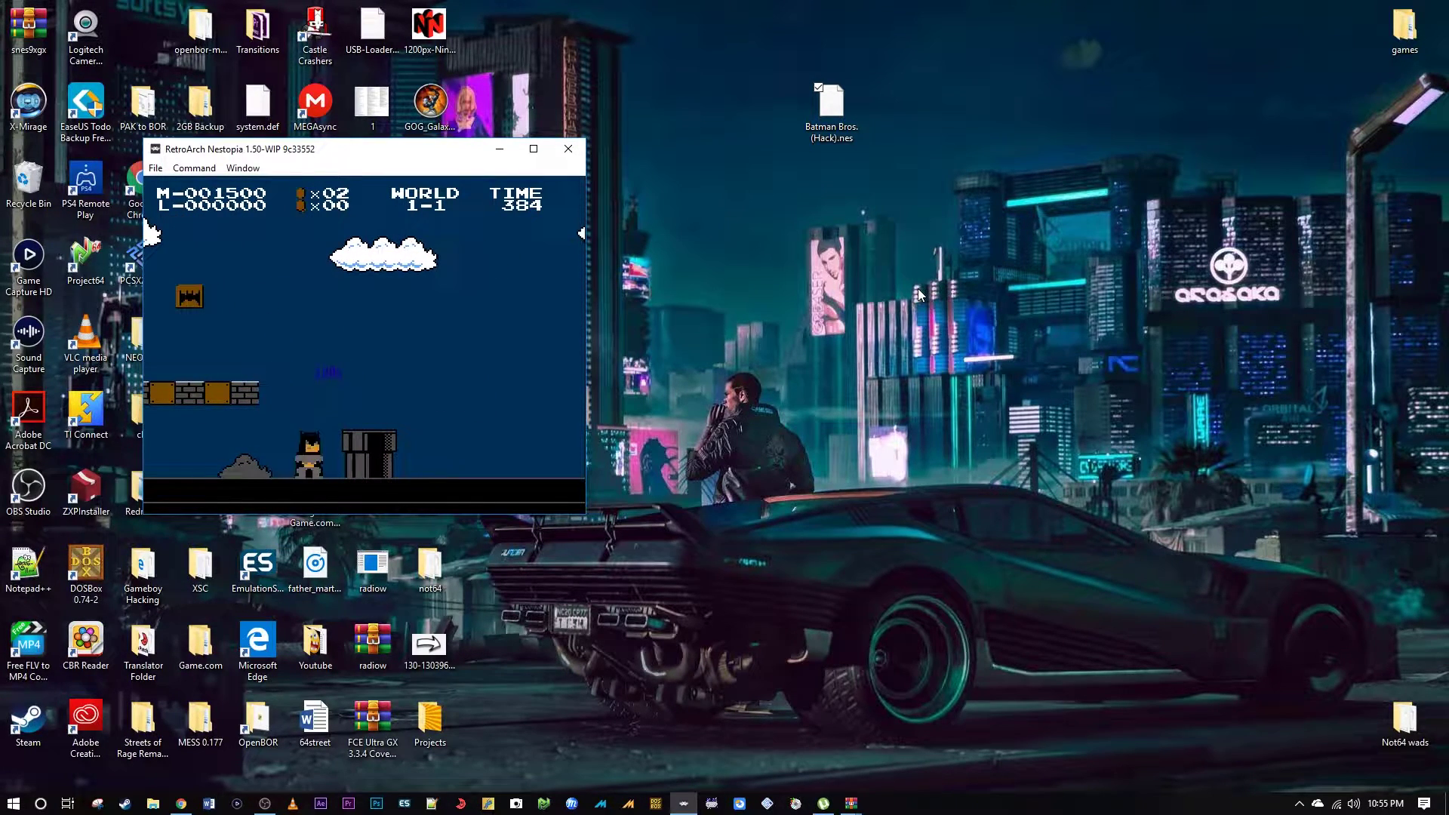
key("Right")
key("Right")
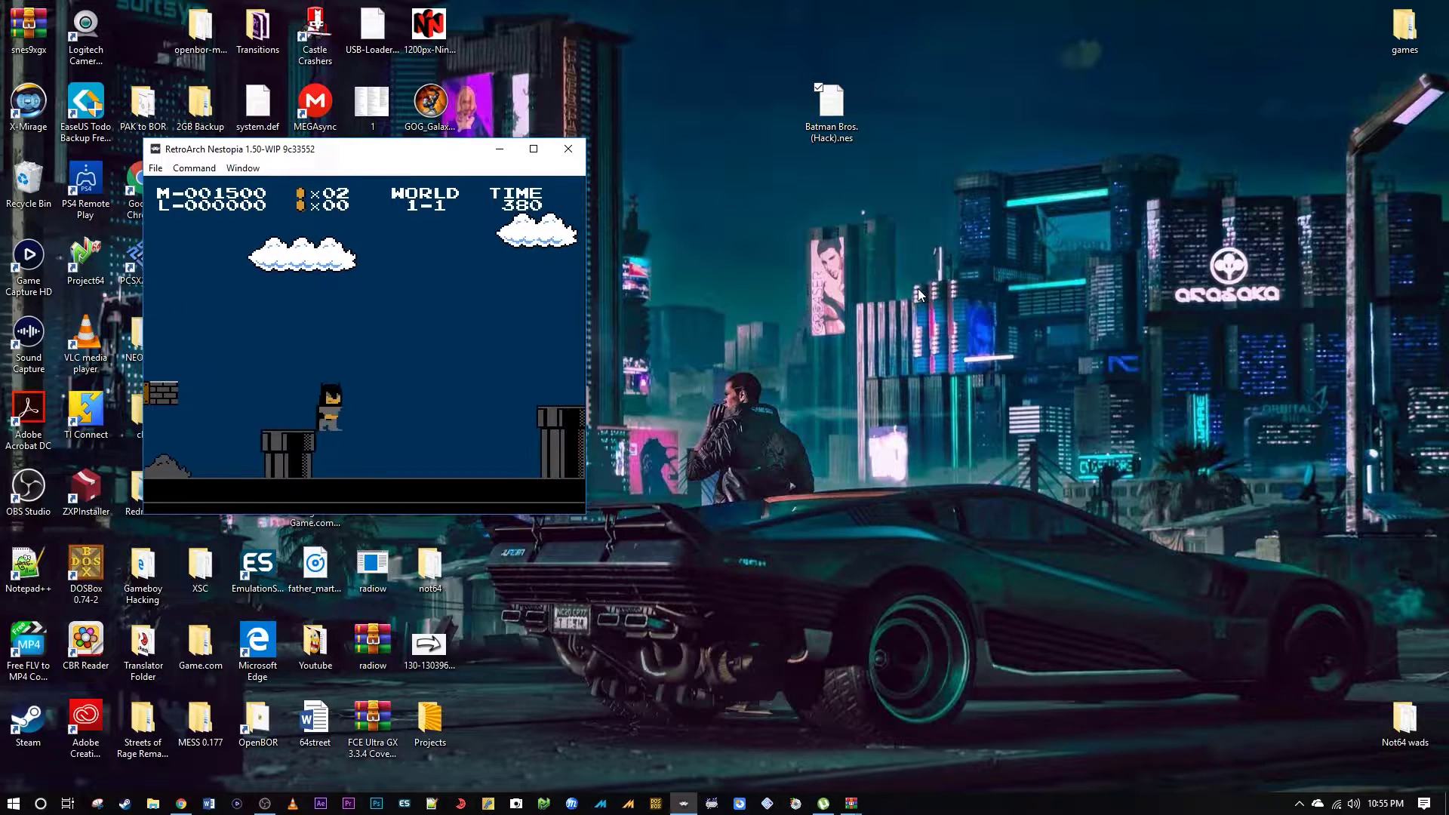
key("Right")
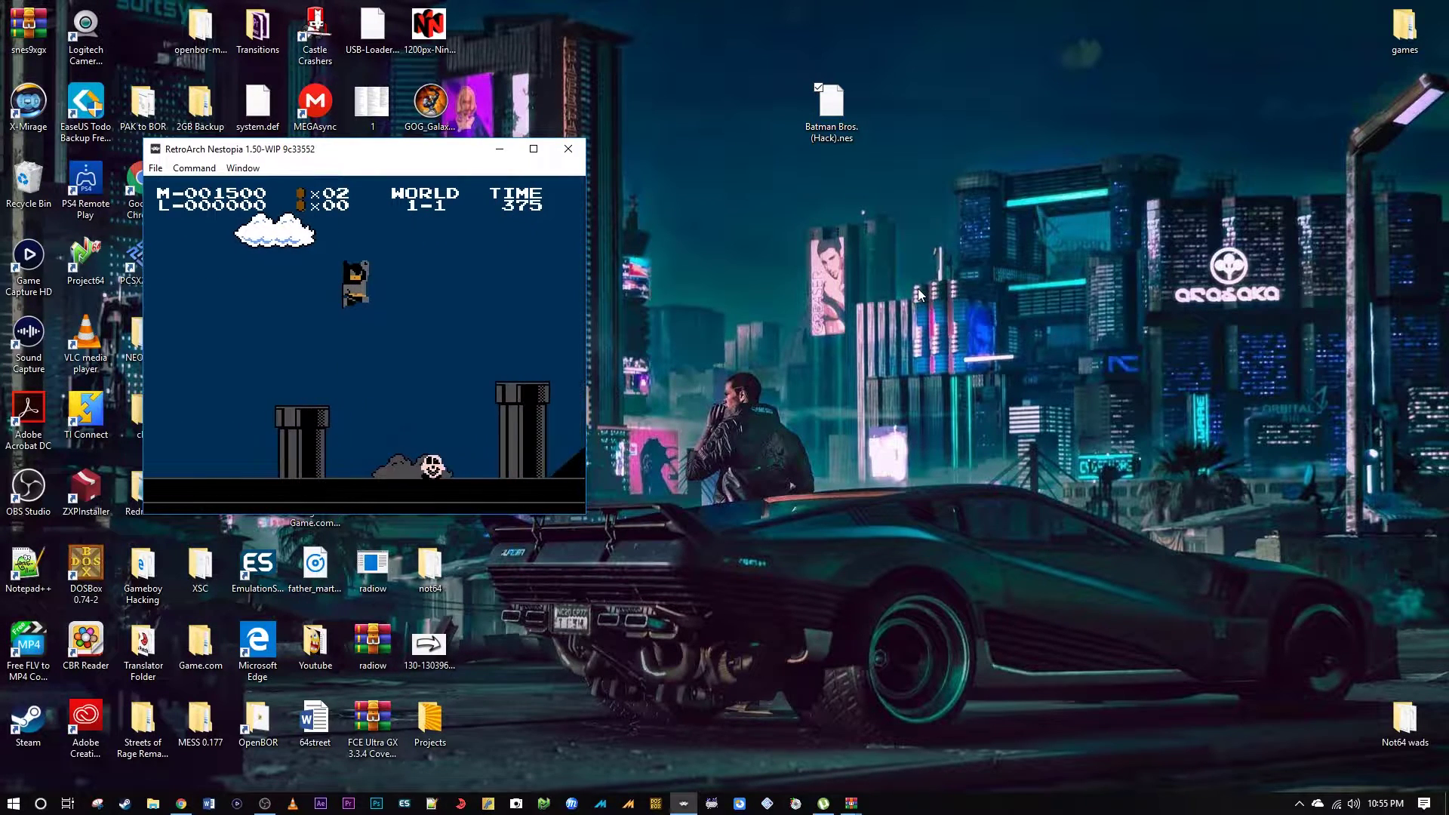
key("Right")
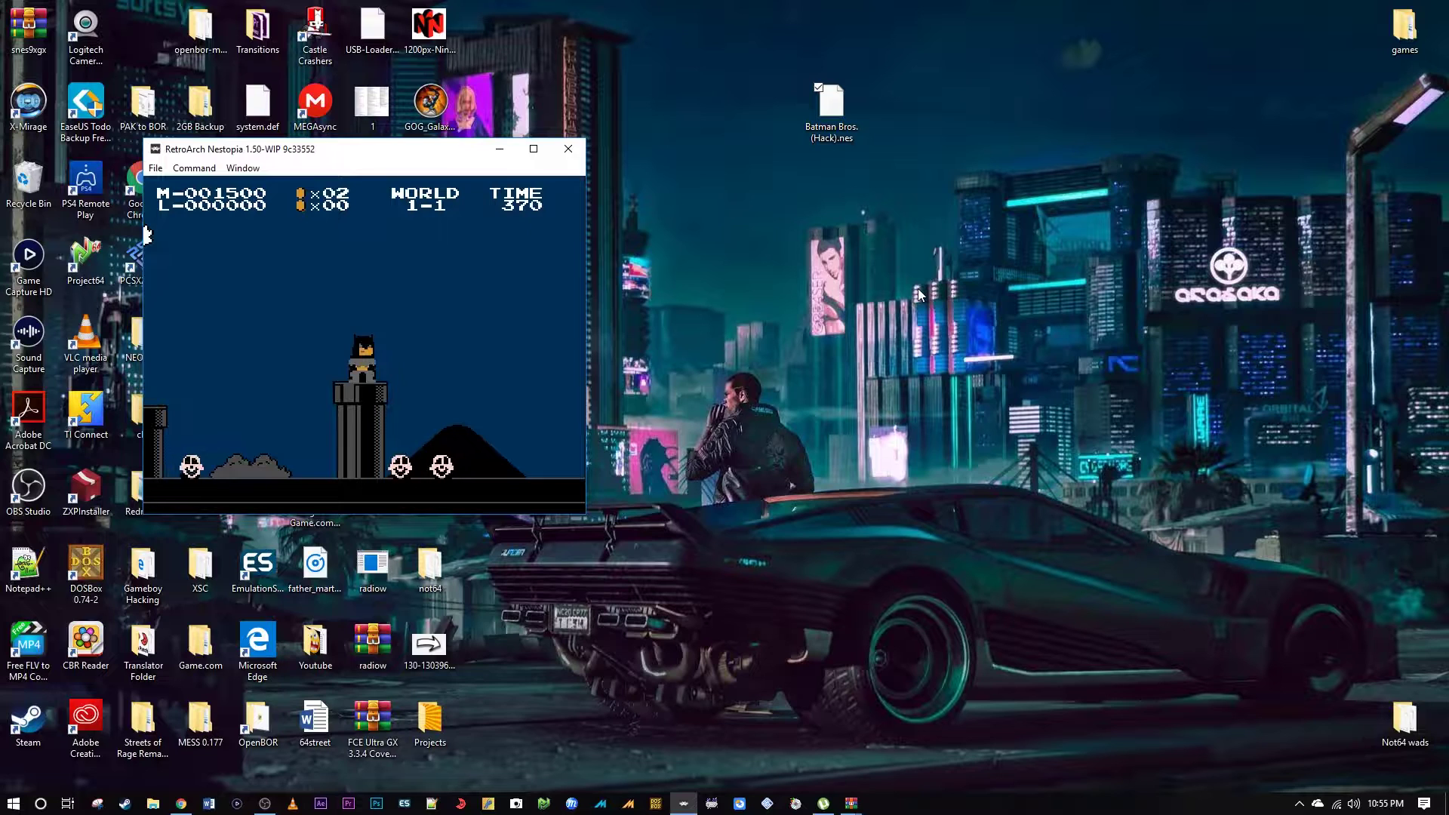
key("Right")
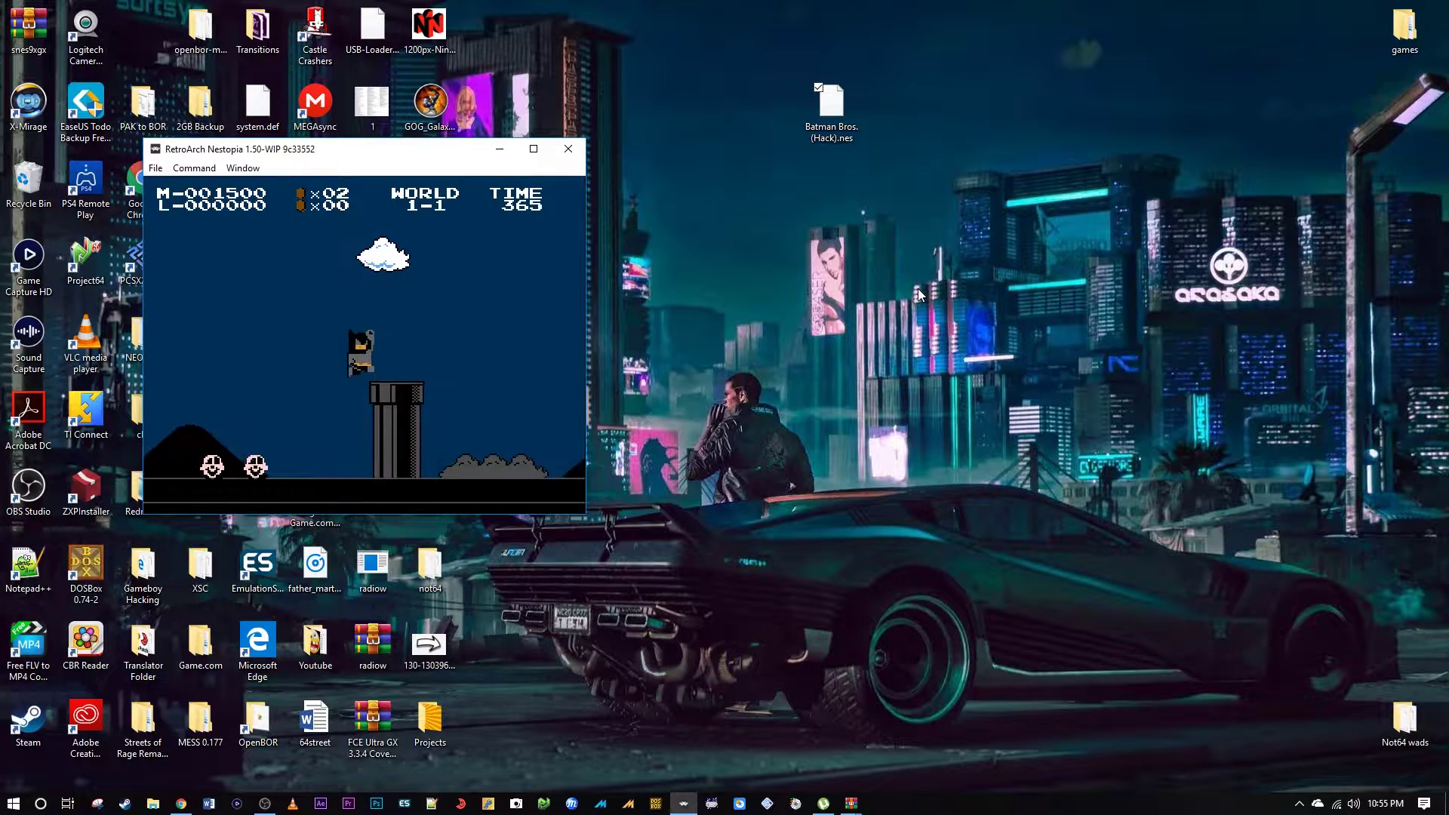
key("x")
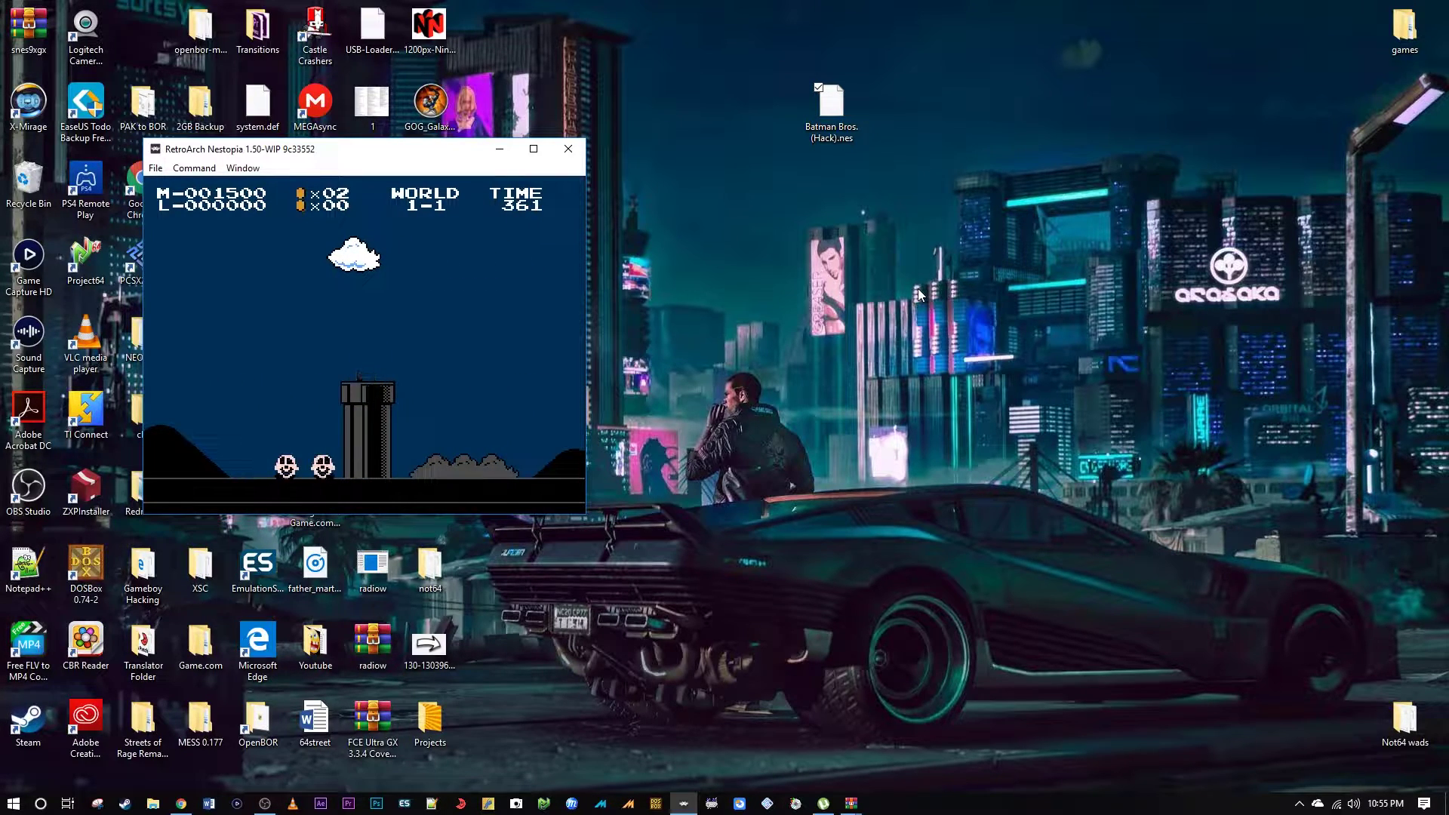
- Go down the pipe and collect the underground coin room's coins
key("x")
key("Right")
key("x")
key("Left")
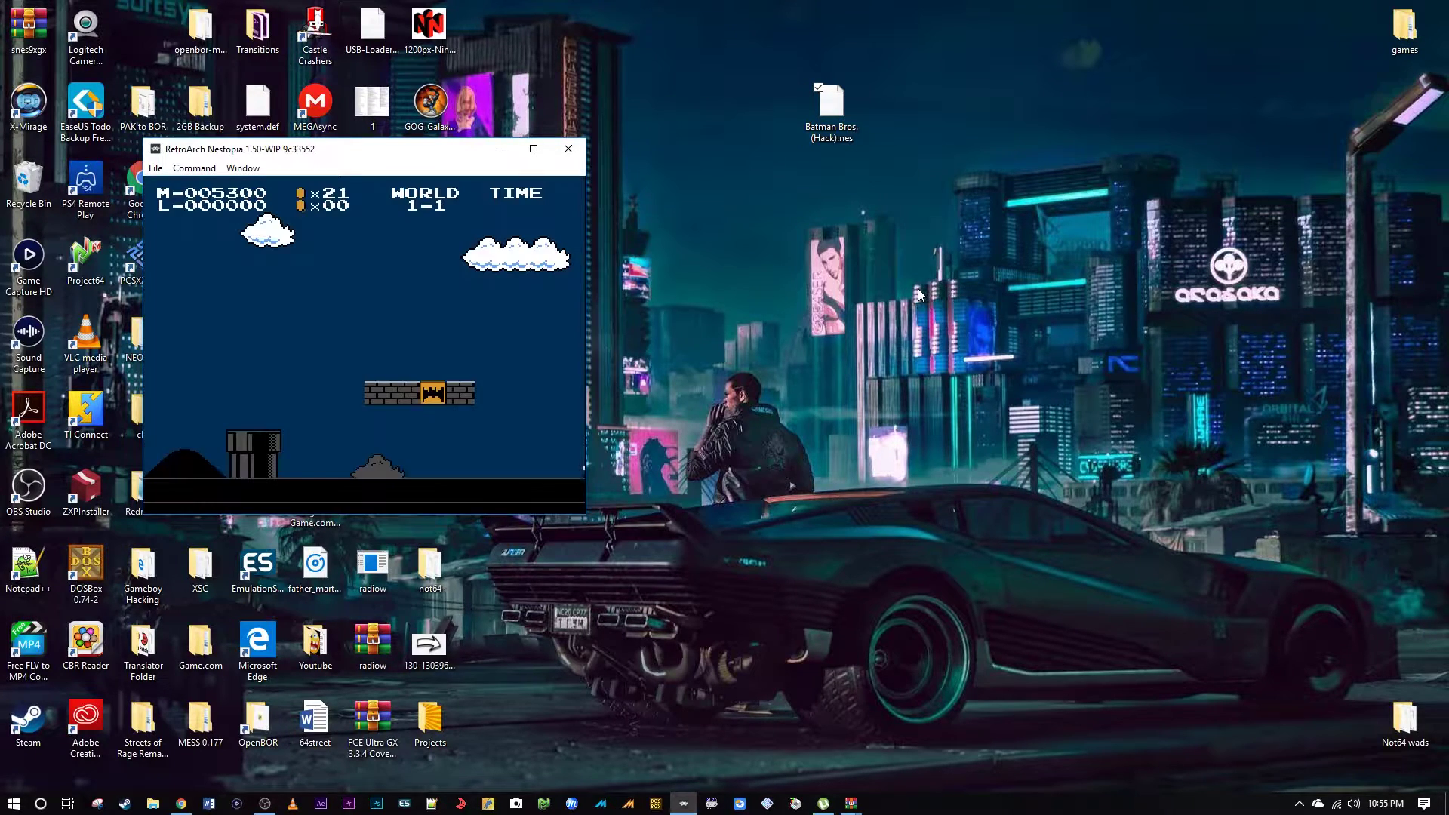
- Leave the coin room, climb the staircase, and leap onto the flagpole
key("Right")
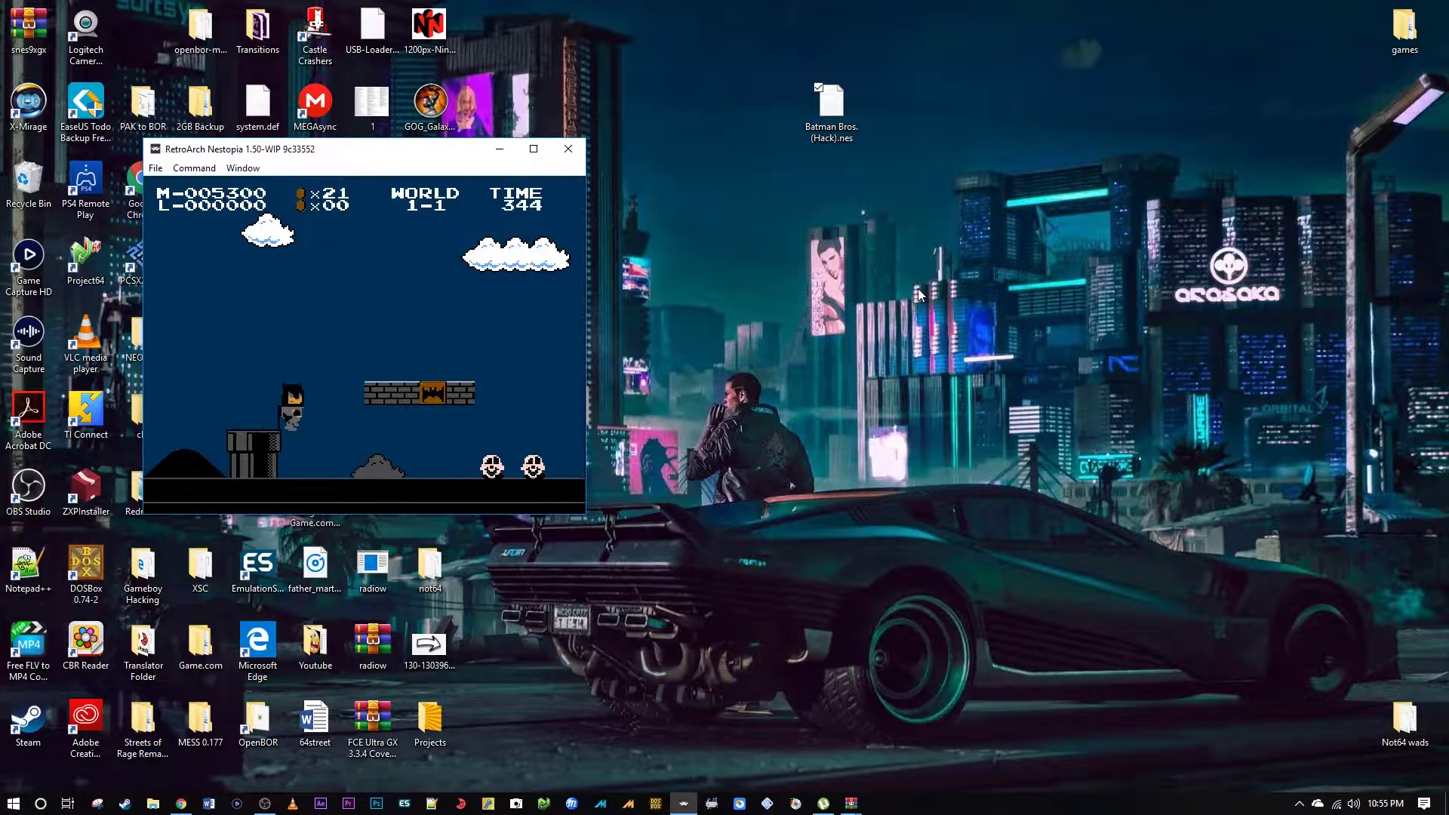
key("x")
key("Right")
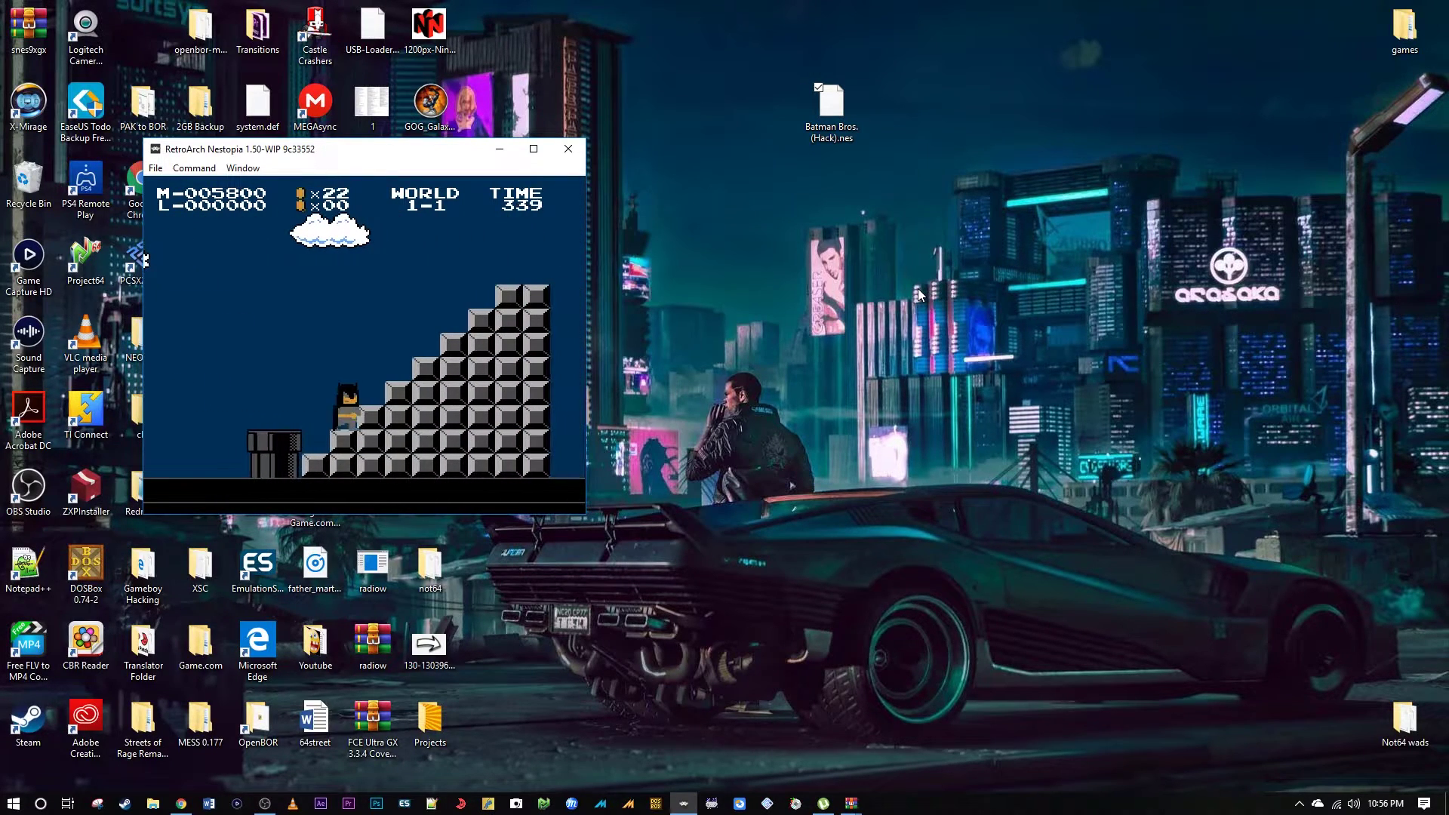
key("Right")
key("x")
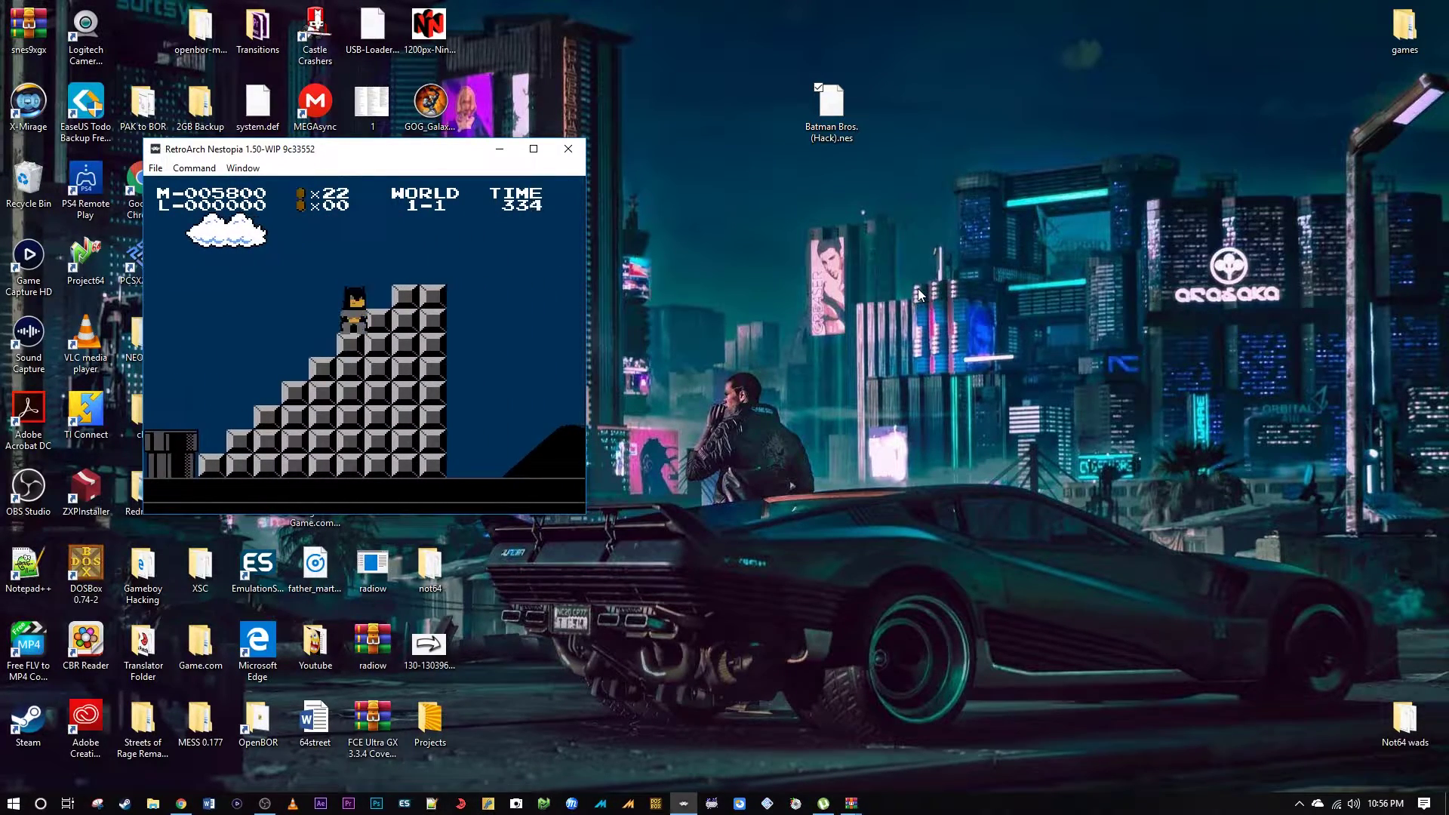
key("Right")
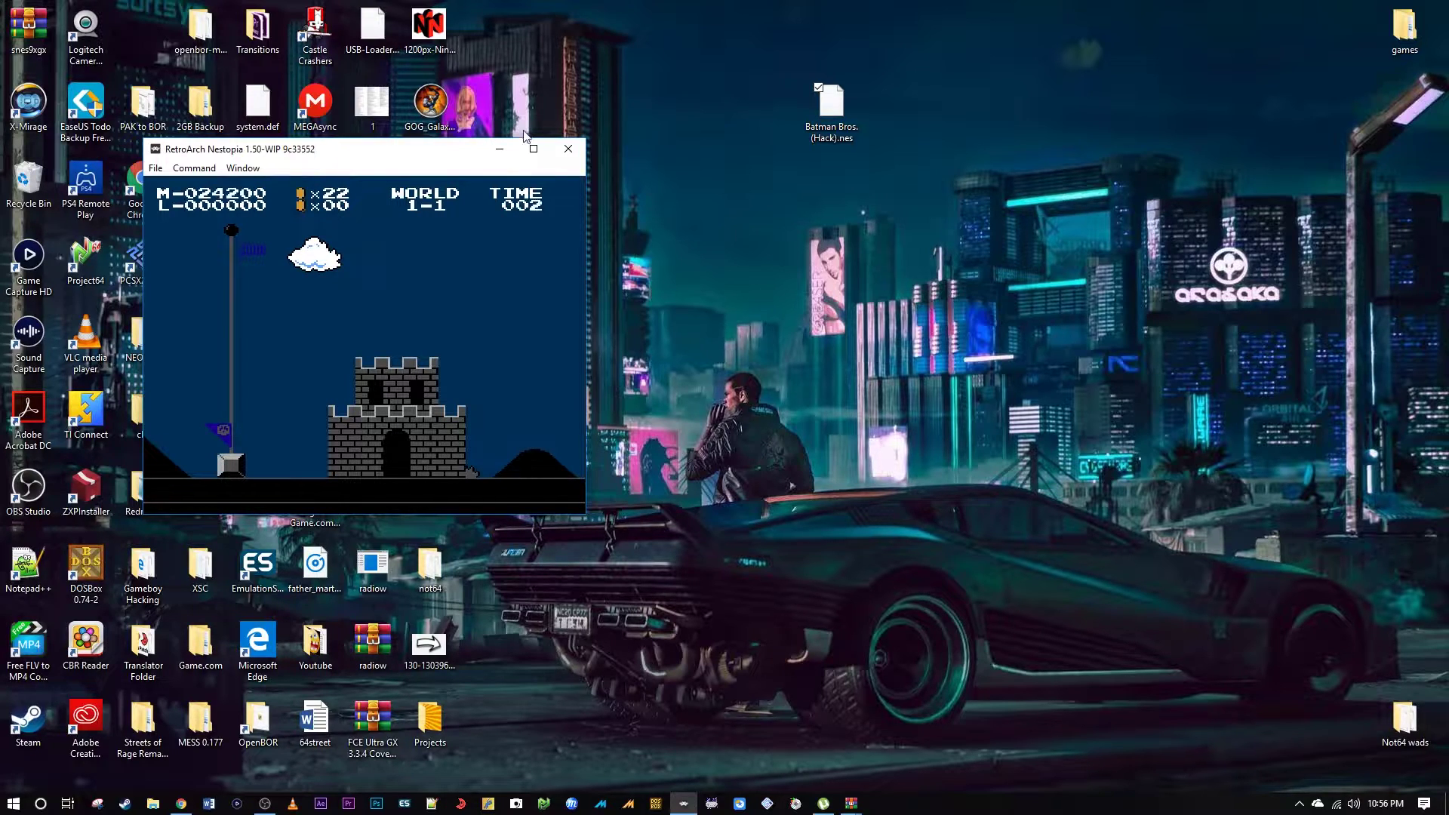
- Move the RetroArch window toward the screen centre and enlarge it twice
left_click_drag(356, 154, 739, 169)
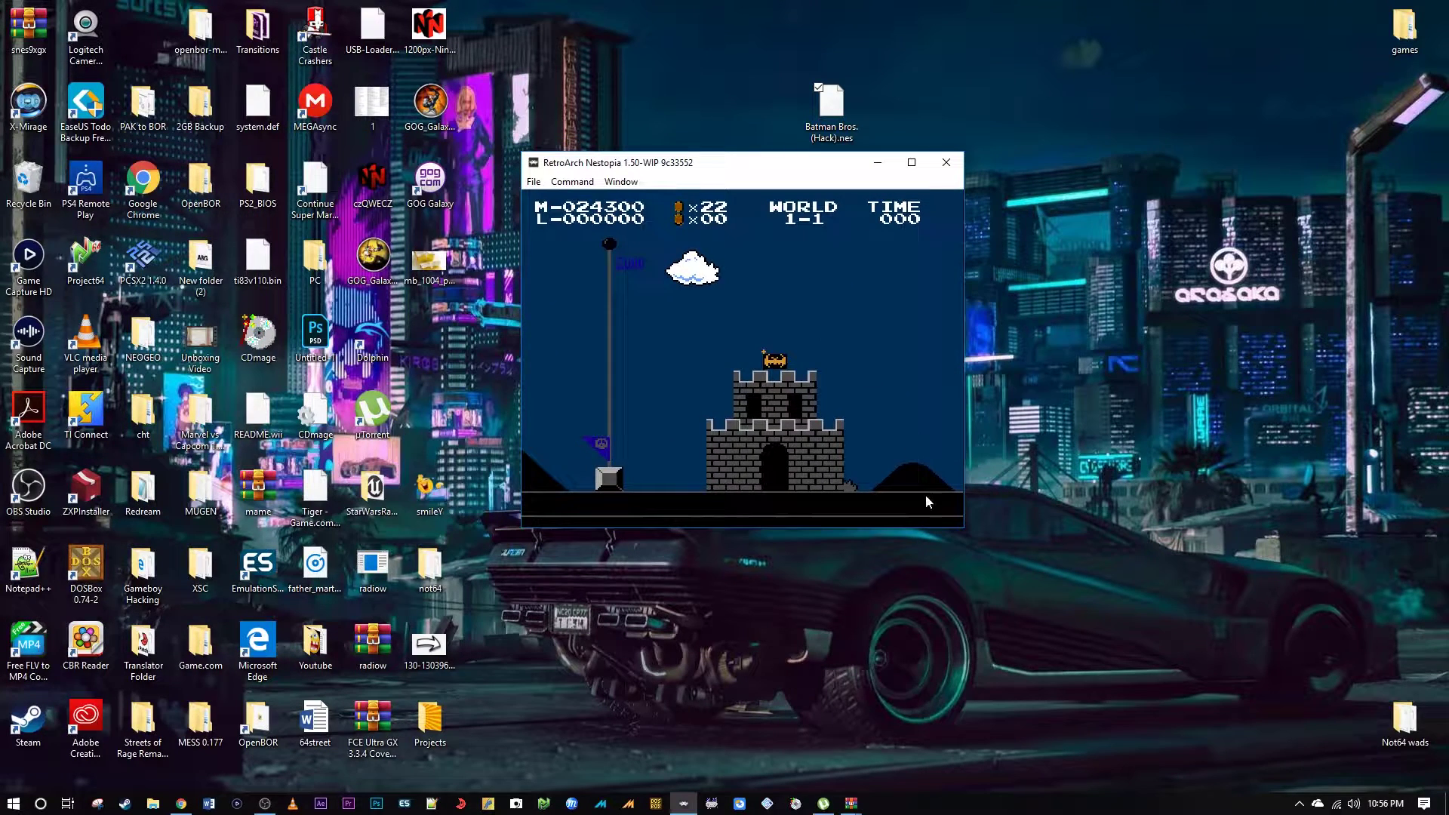
left_click_drag(959, 530, 1173, 673)
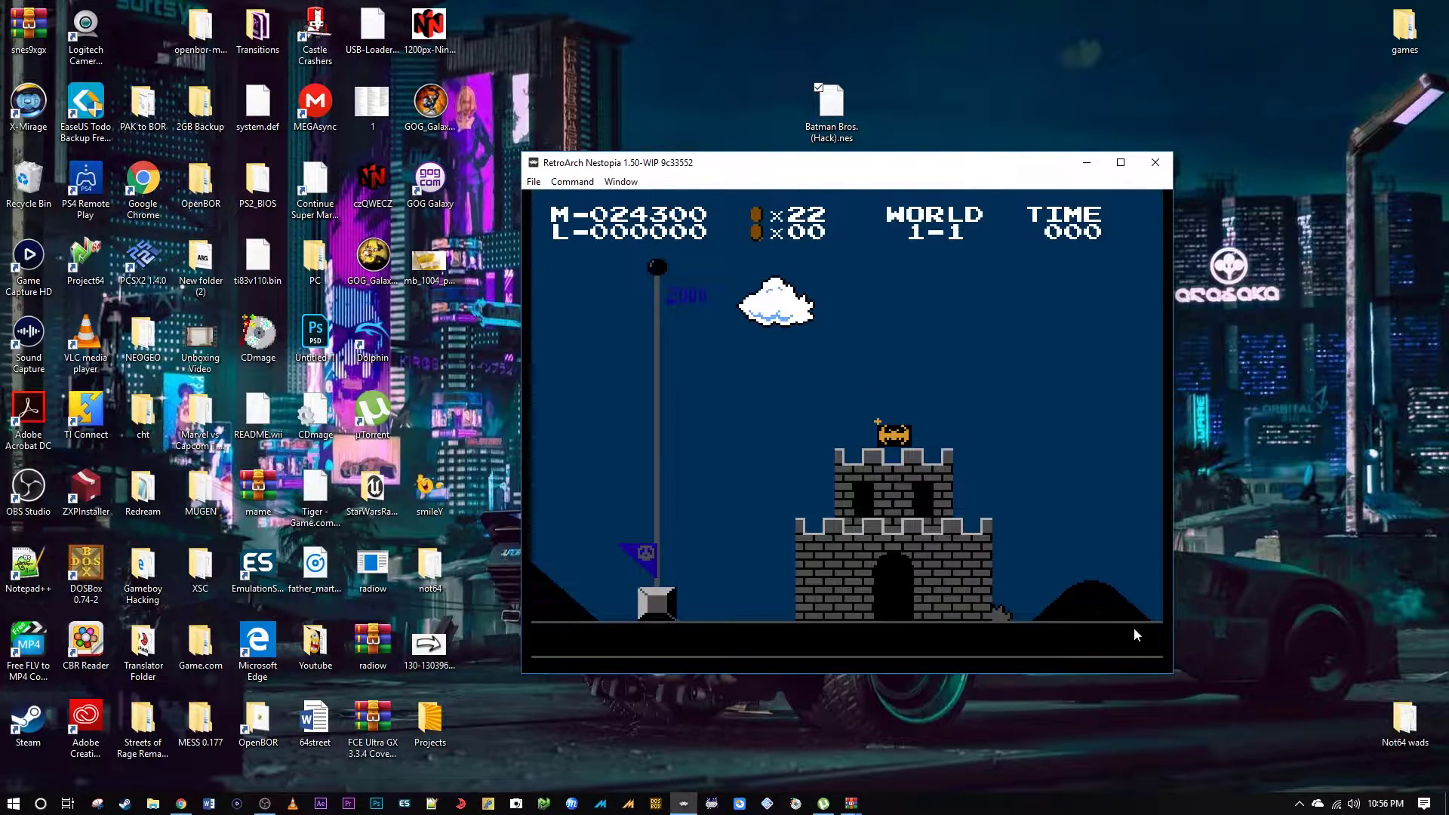
left_click_drag(850, 157, 644, 57)
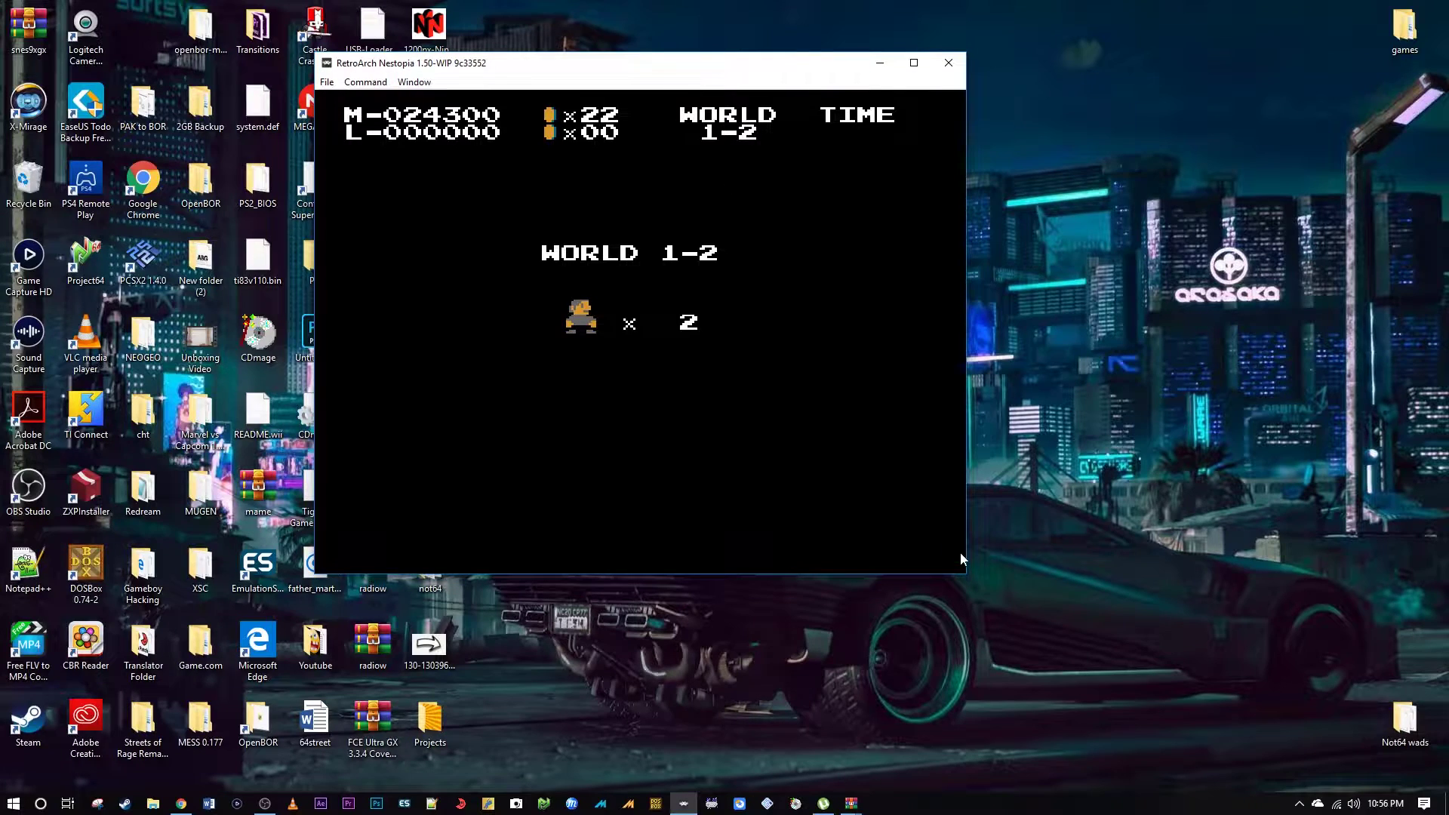
left_click_drag(965, 571, 1069, 655)
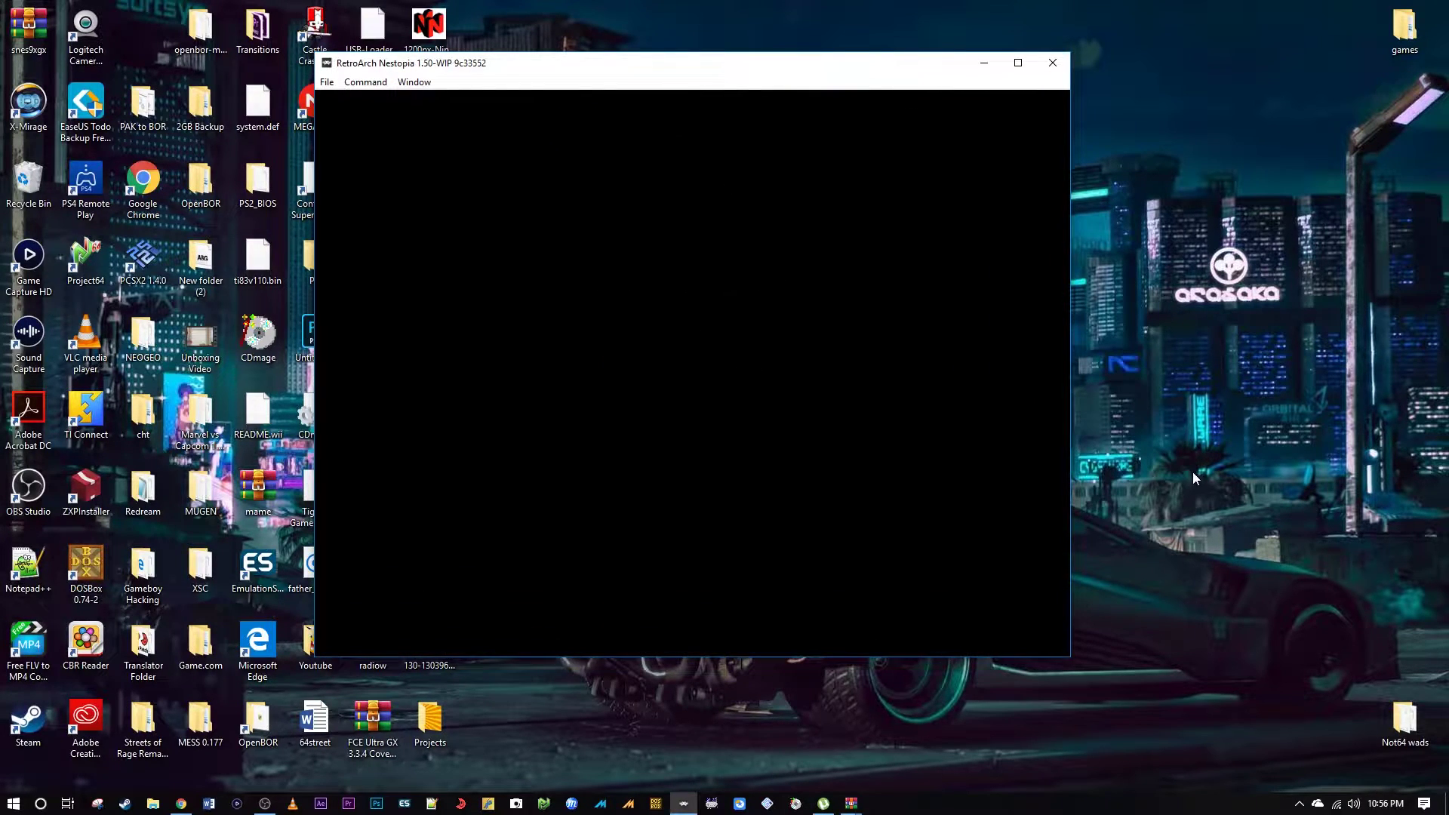